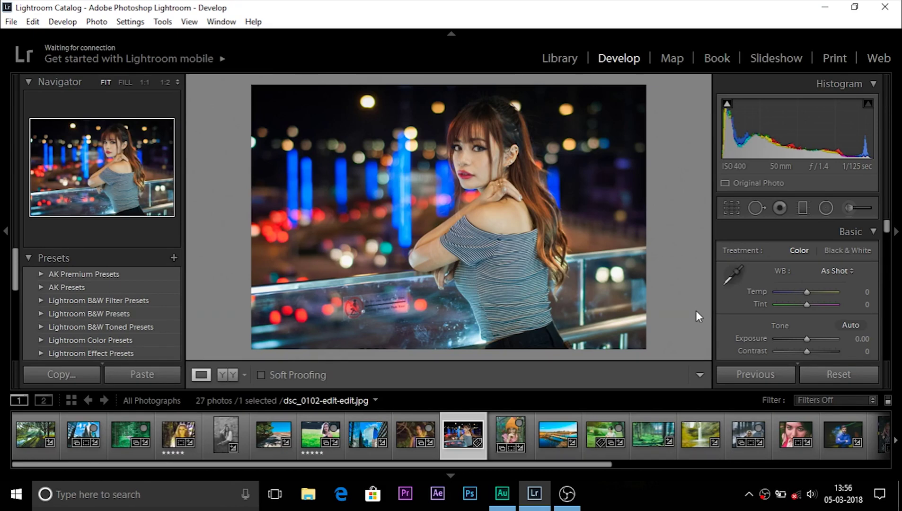
Brush over the skin of the woman's face with the Adjustment Brush using the Soften Skin effect, hiding the edit pins while painting
{"action": "key", "text": "z"}
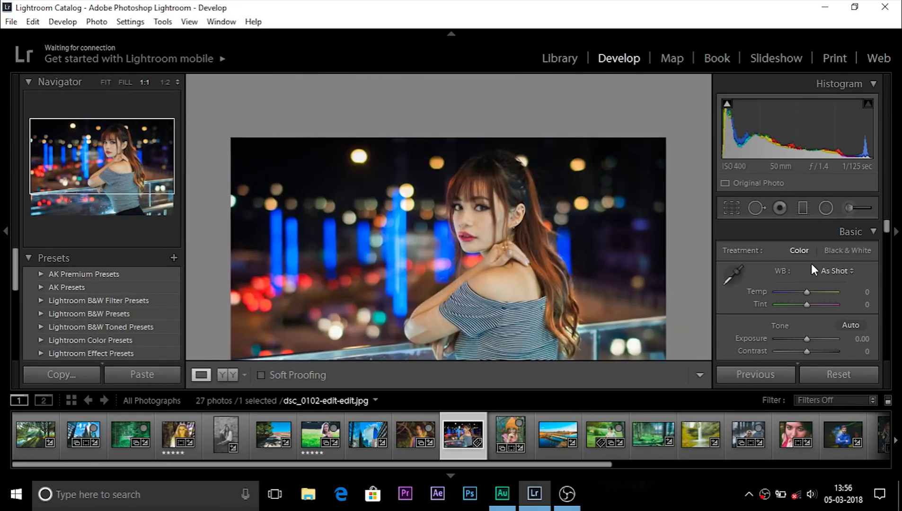
{"action": "left_click", "coordinate": [857, 207]}
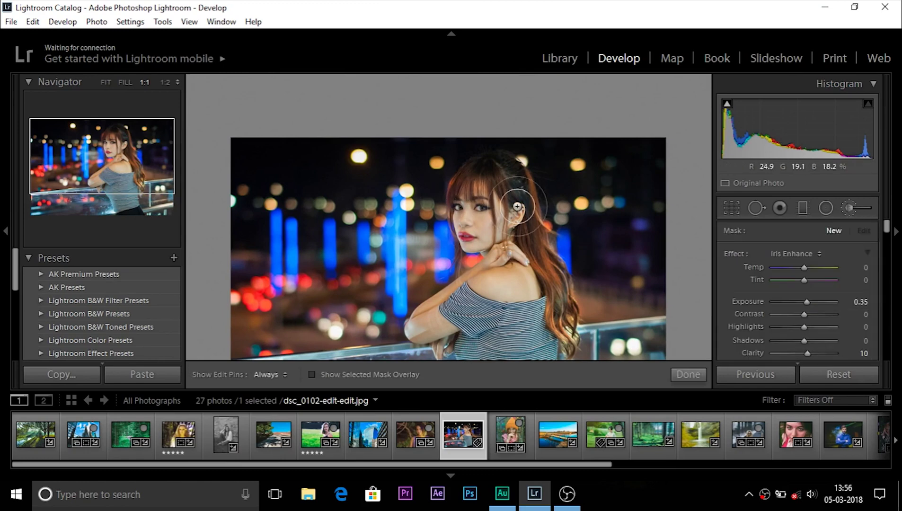
{"action": "left_click", "coordinate": [827, 252]}
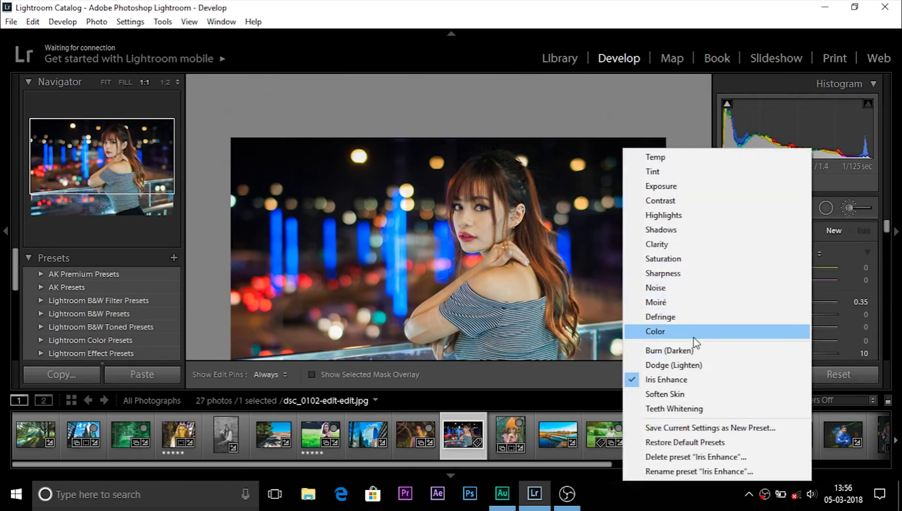
{"action": "left_click", "coordinate": [670, 396]}
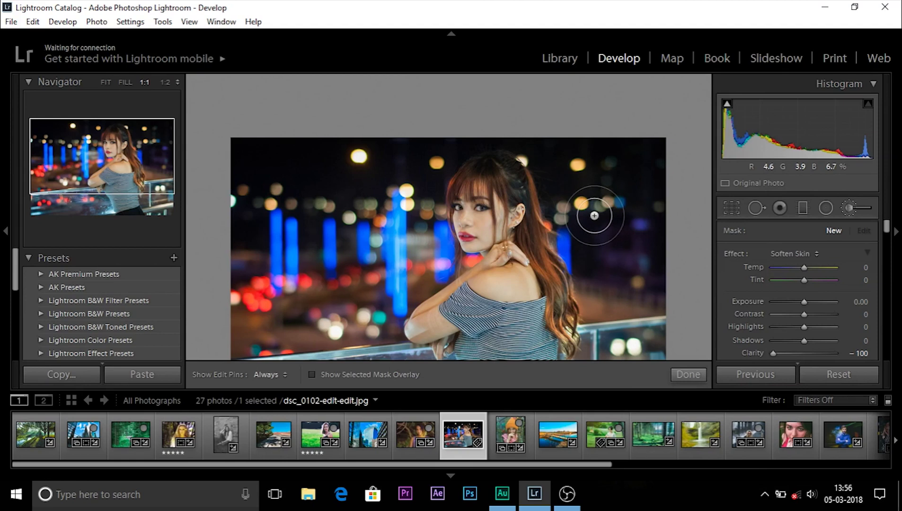
{"action": "scroll", "coordinate": [492, 221], "scroll_direction": "down", "scroll_amount": 3}
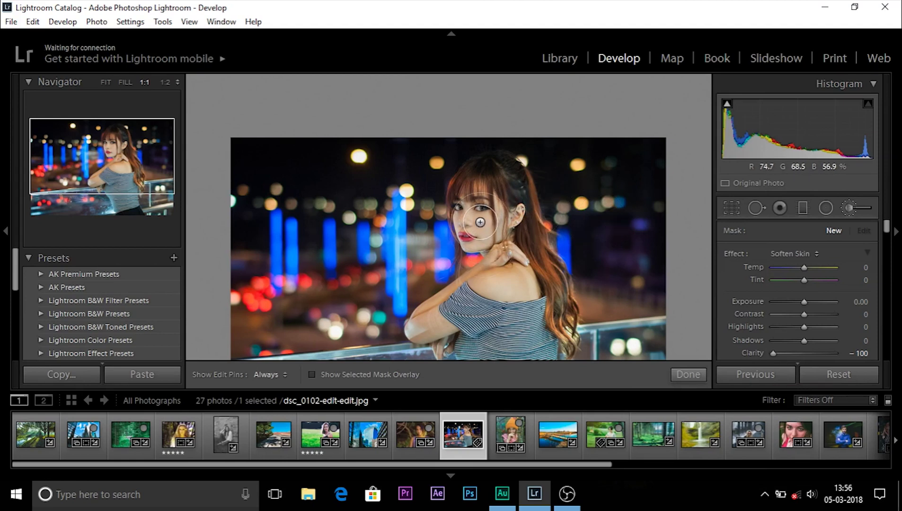
{"action": "key", "text": "h"}
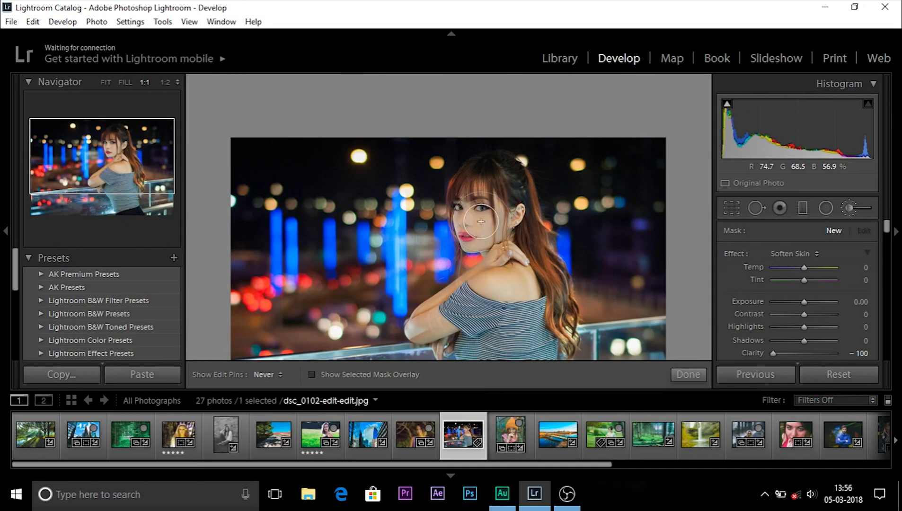
{"action": "mouse_move", "coordinate": [462, 319]}
{"action": "left_mouse_down"}
{"action": "mouse_move", "coordinate": [419, 325]}
{"action": "mouse_move", "coordinate": [423, 305]}
{"action": "mouse_move", "coordinate": [507, 248]}
{"action": "mouse_move", "coordinate": [517, 278]}
{"action": "mouse_move", "coordinate": [490, 284]}
{"action": "mouse_move", "coordinate": [533, 279]}
{"action": "mouse_move", "coordinate": [523, 300]}
{"action": "mouse_move", "coordinate": [525, 282]}
{"action": "mouse_move", "coordinate": [442, 345]}
{"action": "mouse_move", "coordinate": [440, 357]}
{"action": "mouse_move", "coordinate": [443, 340]}
{"action": "mouse_move", "coordinate": [488, 284]}
{"action": "mouse_move", "coordinate": [508, 272]}
{"action": "mouse_move", "coordinate": [500, 281]}
{"action": "mouse_move", "coordinate": [470, 221]}
{"action": "mouse_move", "coordinate": [492, 222]}
{"action": "mouse_move", "coordinate": [465, 248]}
{"action": "left_mouse_up"}
{"action": "key", "text": "h"}
{"action": "key", "text": "h"}
{"action": "key", "text": "h"}
{"action": "key", "text": "h"}
{"action": "key", "text": "h"}
{"action": "key", "text": "h"}
{"action": "key", "text": "h"}
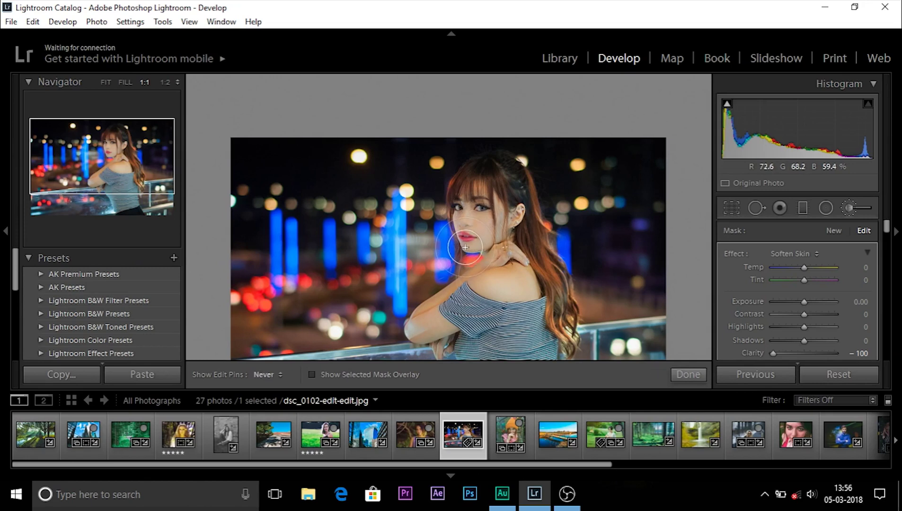
{"action": "left_click", "coordinate": [681, 374]}
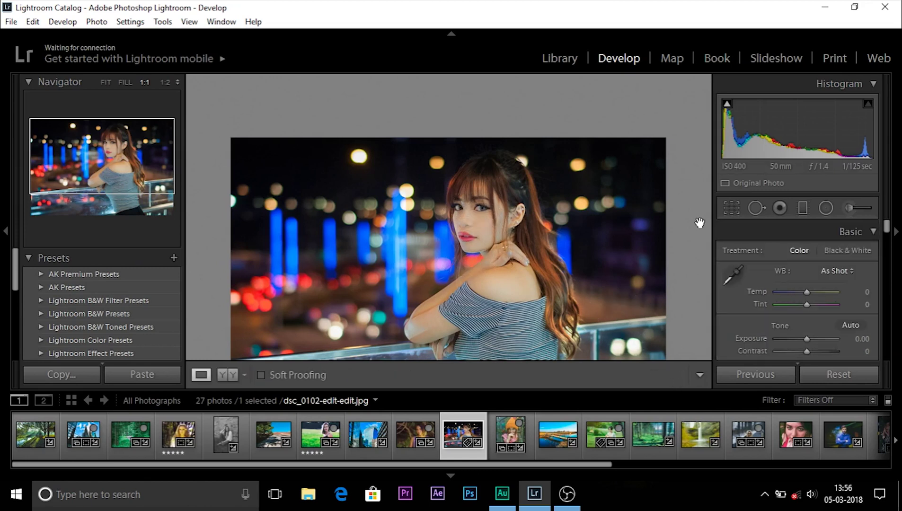
Apply a new Adjustment Brush mask with the Iris Enhance effect to the woman's eye
{"action": "left_click", "coordinate": [858, 207]}
{"action": "left_click", "coordinate": [820, 251]}
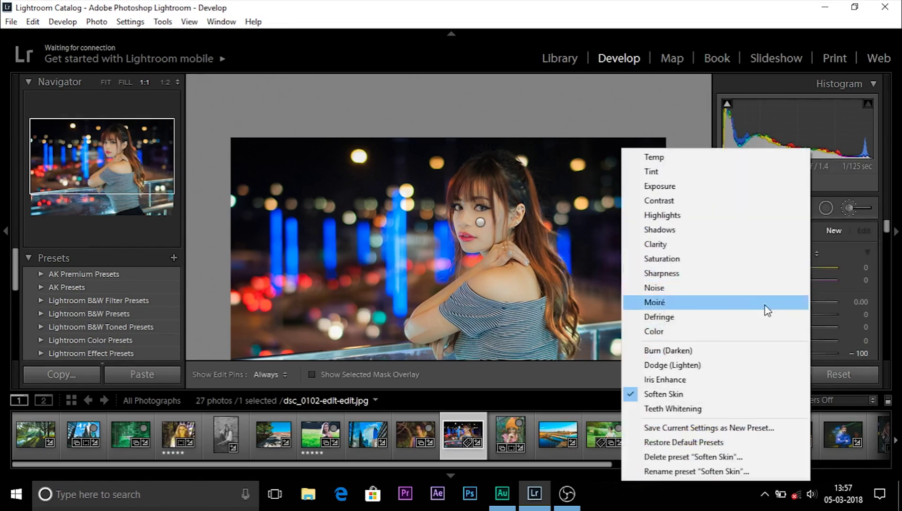
{"action": "left_click", "coordinate": [729, 375]}
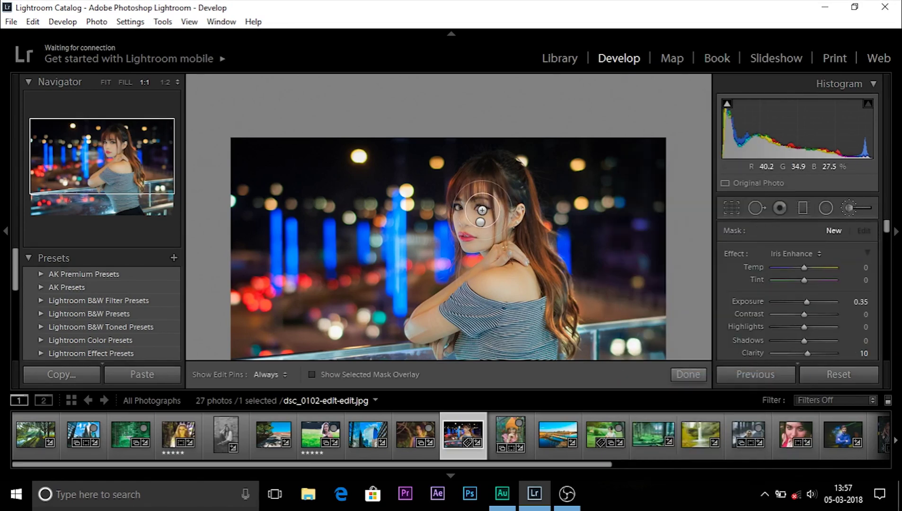
{"action": "left_click", "coordinate": [481, 208]}
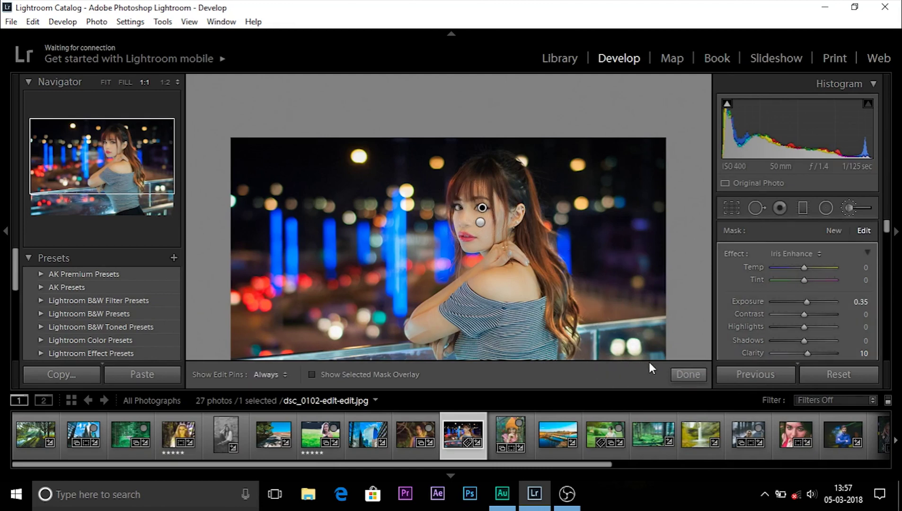
{"action": "left_click", "coordinate": [689, 374]}
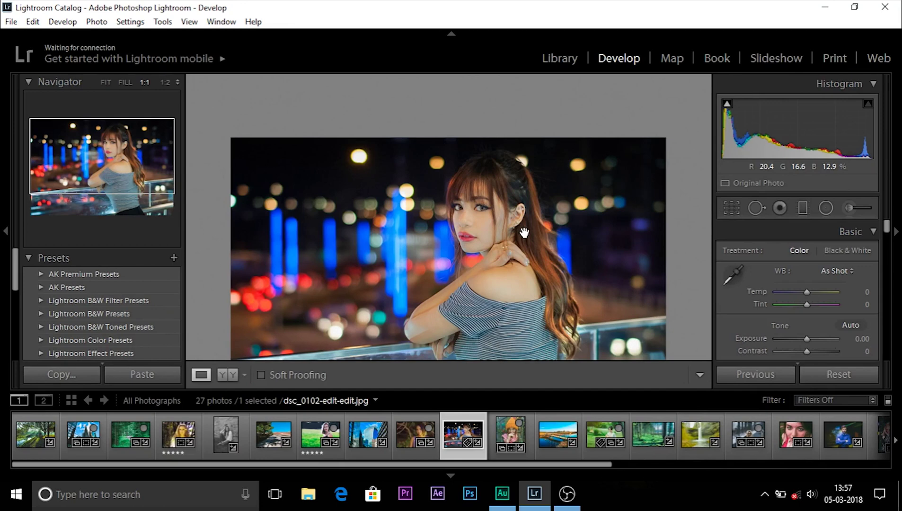
Compare the before and after versions of the portrait side by side, magnified on the face, and return to the single-photo view
{"action": "left_click", "coordinate": [528, 249]}
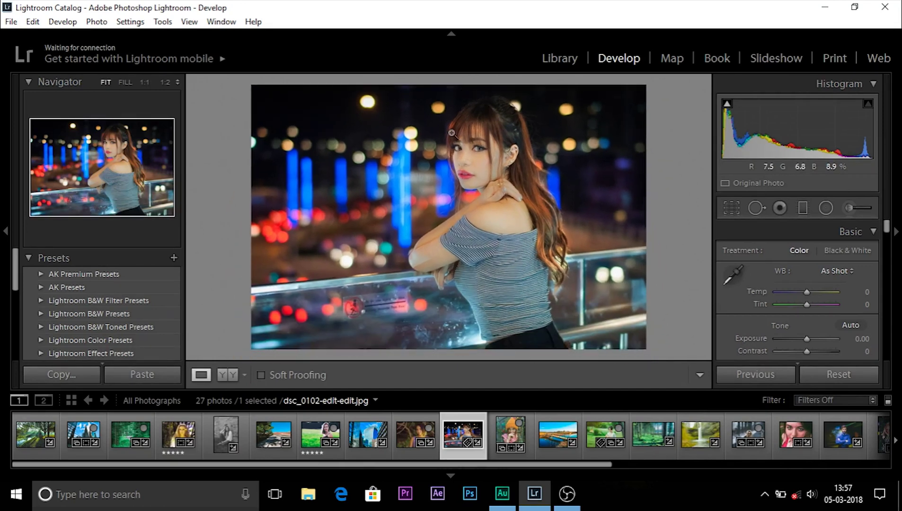
{"action": "left_click", "coordinate": [233, 377]}
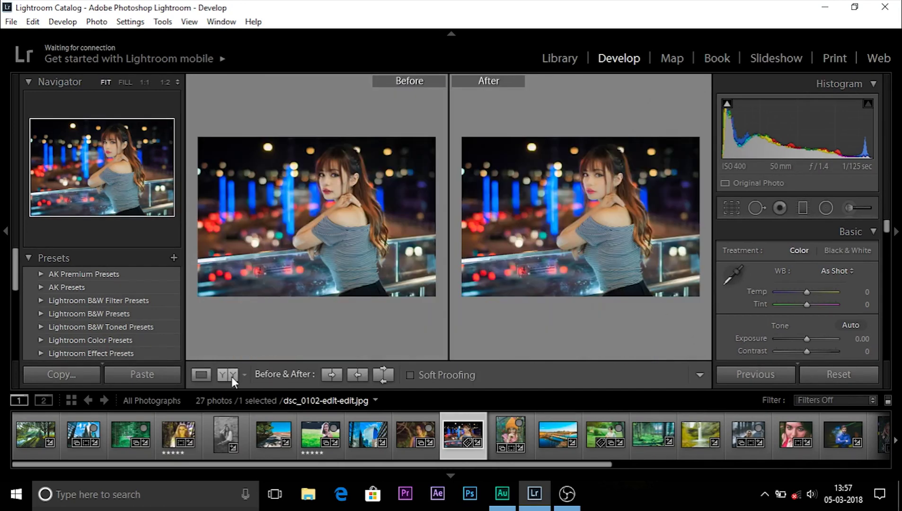
{"action": "left_click", "coordinate": [576, 191]}
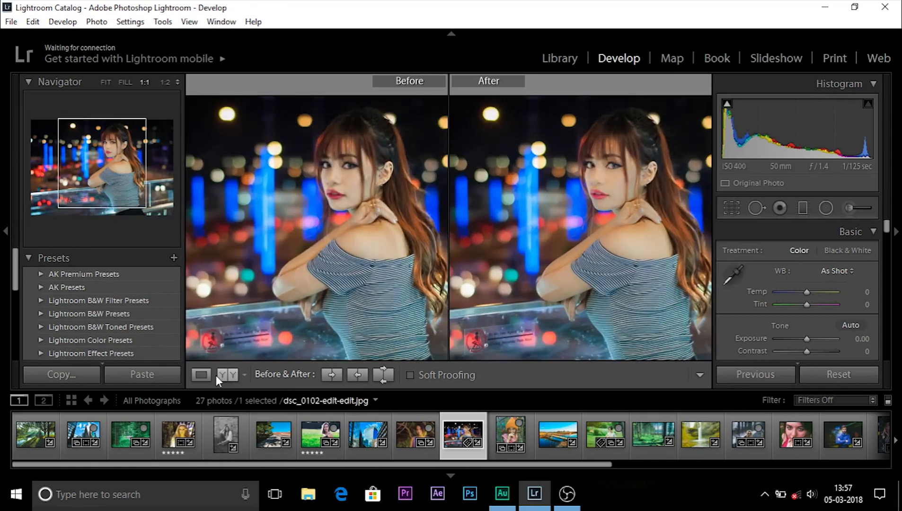
{"action": "left_click", "coordinate": [203, 375]}
{"action": "left_click", "coordinate": [654, 191]}
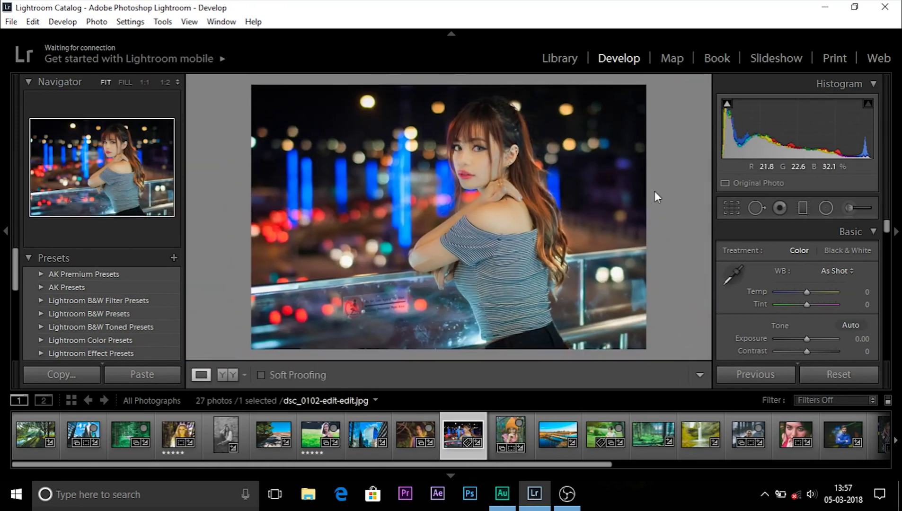
Cool the white balance by setting Temp to -14 and Tint to +14
{"action": "scroll", "coordinate": [736, 317], "scroll_direction": "down", "scroll_amount": 2}
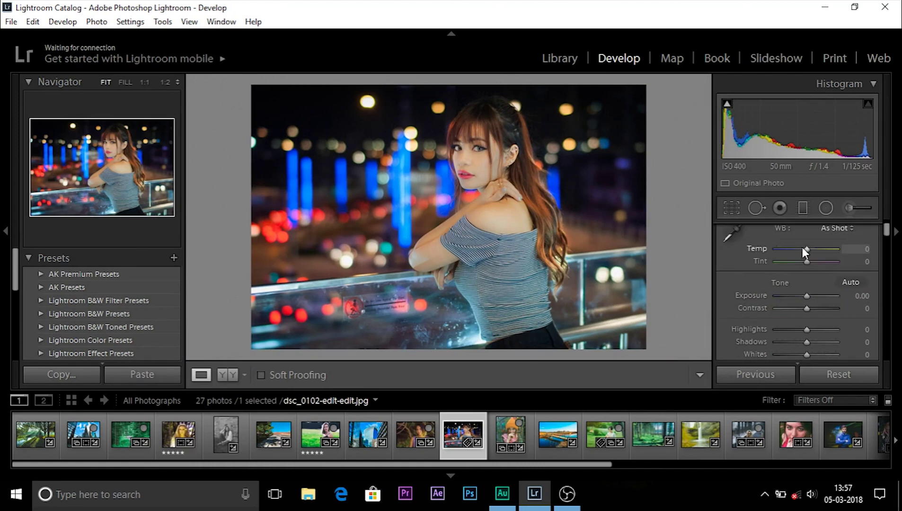
{"action": "left_click_drag", "start_coordinate": [806, 247], "coordinate": [804, 247]}
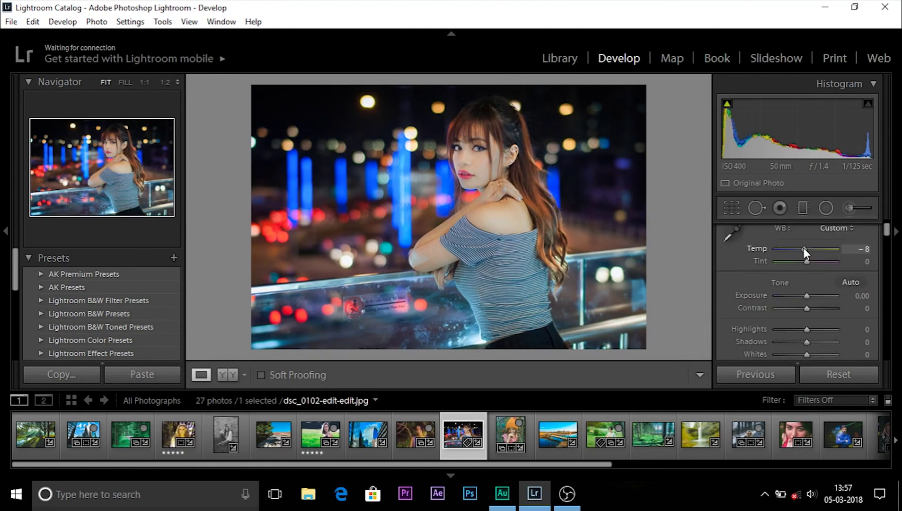
{"action": "left_click_drag", "start_coordinate": [807, 264], "coordinate": [810, 264]}
{"action": "left_click_drag", "start_coordinate": [804, 247], "coordinate": [802, 247]}
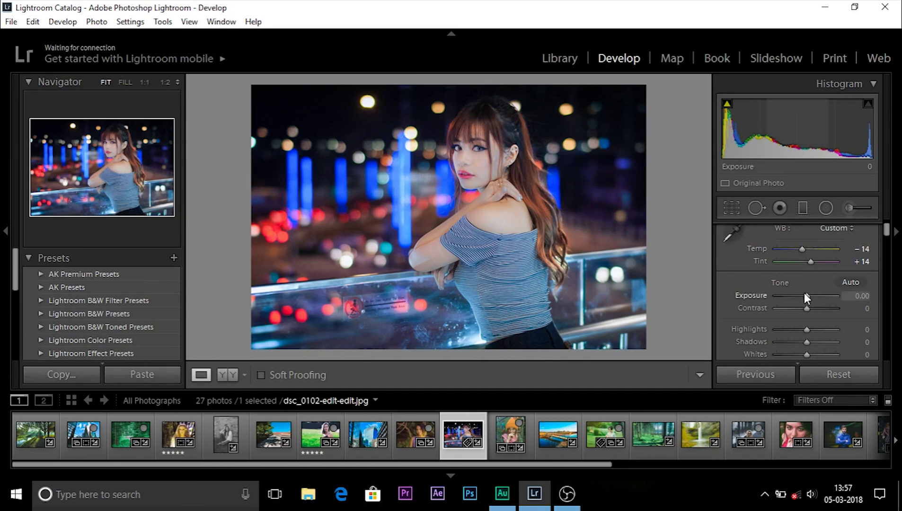
Adjust the tone with Exposure +0.06, Contrast +32, Highlights -23, Shadows +19, Whites -27 and Blacks +14
{"action": "left_click_drag", "start_coordinate": [807, 295], "coordinate": [807, 296]}
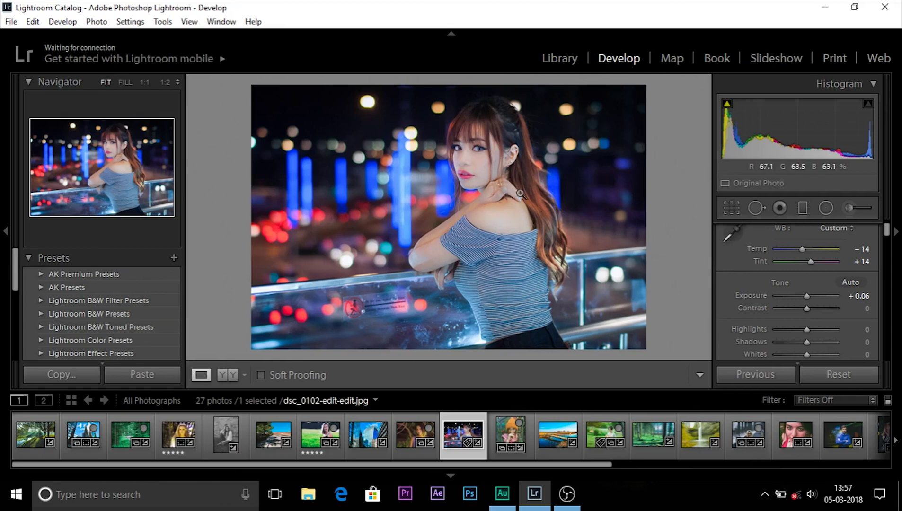
{"action": "mouse_move", "coordinate": [808, 308]}
{"action": "left_mouse_down"}
{"action": "mouse_move", "coordinate": [816, 306]}
{"action": "mouse_move", "coordinate": [800, 328]}
{"action": "mouse_move", "coordinate": [811, 300]}
{"action": "mouse_move", "coordinate": [798, 311]}
{"action": "mouse_move", "coordinate": [813, 324]}
{"action": "left_mouse_up"}
{"action": "scroll", "coordinate": [799, 327], "scroll_direction": "down", "scroll_amount": 2}
{"action": "scroll", "coordinate": [754, 319], "scroll_direction": "down", "scroll_amount": 2}
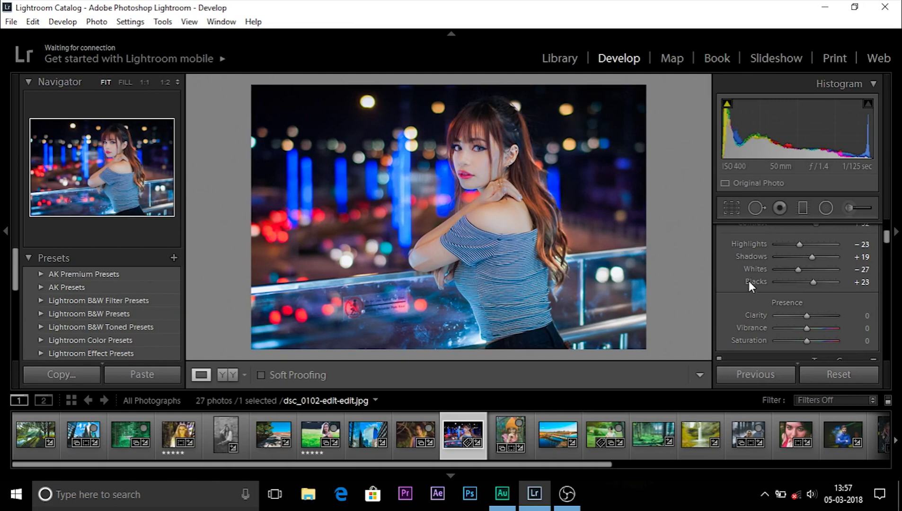
{"action": "left_click_drag", "start_coordinate": [813, 282], "coordinate": [808, 282]}
Set the presence values to Clarity -5, Vibrance +10 and Saturation -8
{"action": "scroll", "coordinate": [755, 292], "scroll_direction": "down", "scroll_amount": 2}
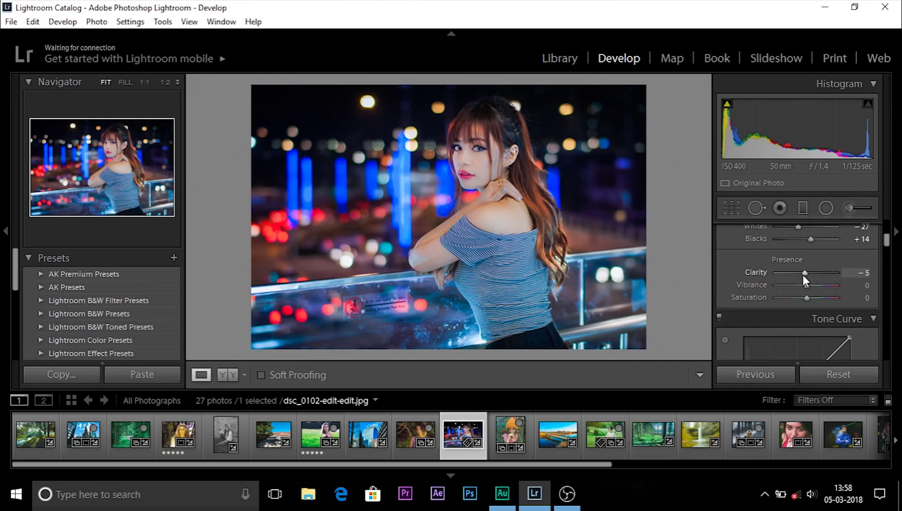
{"action": "left_click_drag", "start_coordinate": [806, 284], "coordinate": [804, 298]}
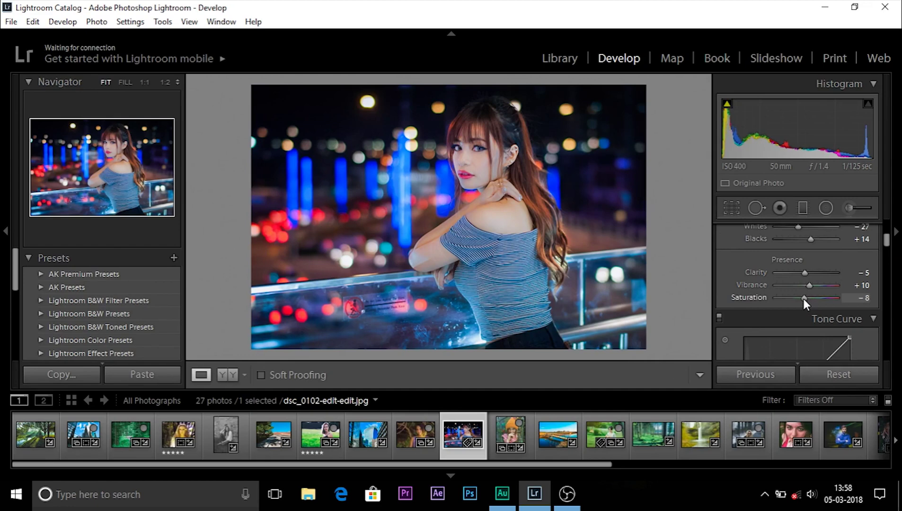
{"action": "scroll", "coordinate": [759, 293], "scroll_direction": "down", "scroll_amount": 2}
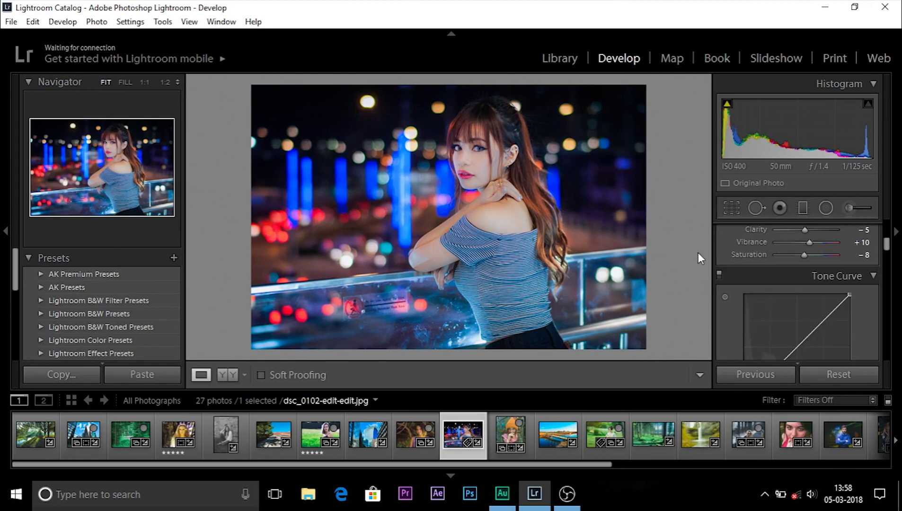
{"action": "left_click", "coordinate": [492, 188]}
{"action": "left_click", "coordinate": [492, 188]}
{"action": "scroll", "coordinate": [746, 245], "scroll_direction": "up", "scroll_amount": 5}
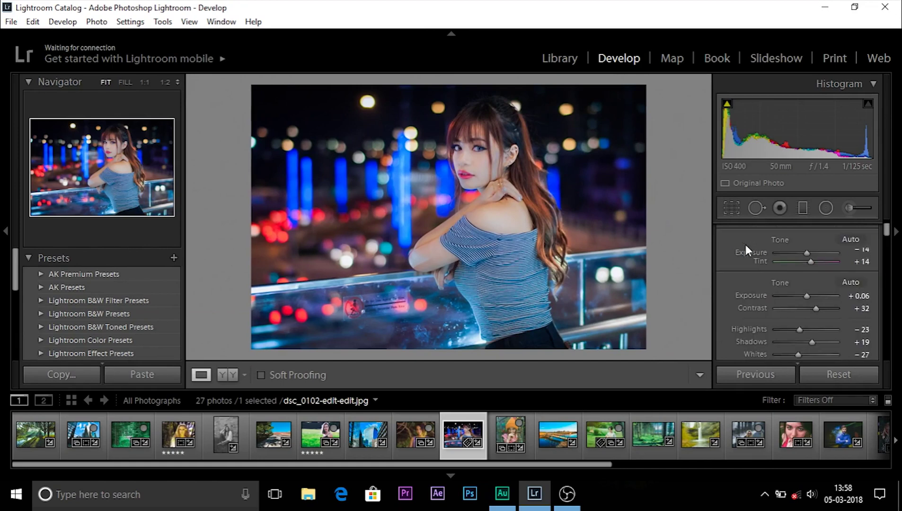
Crop the photo to the 4 x 5 / 8 x 10 aspect ratio
{"action": "left_click", "coordinate": [727, 207]}
{"action": "left_click", "coordinate": [835, 256]}
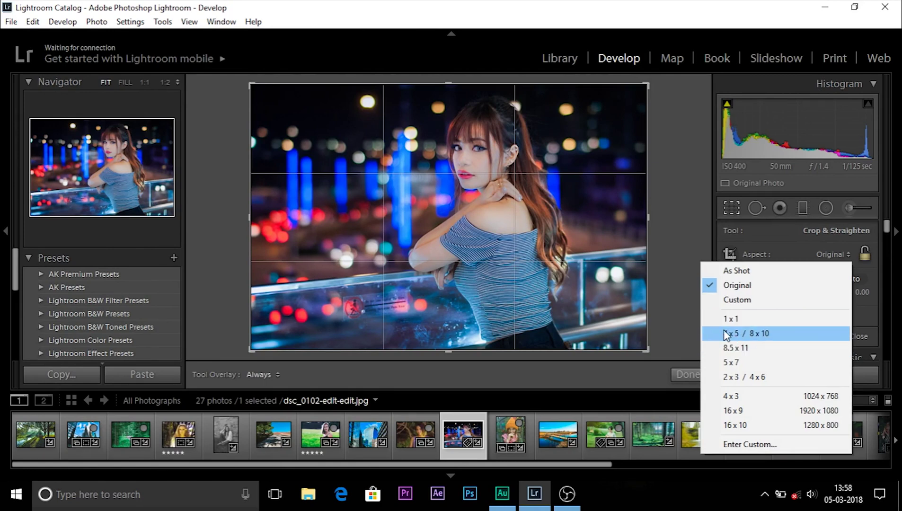
{"action": "left_click", "coordinate": [745, 333]}
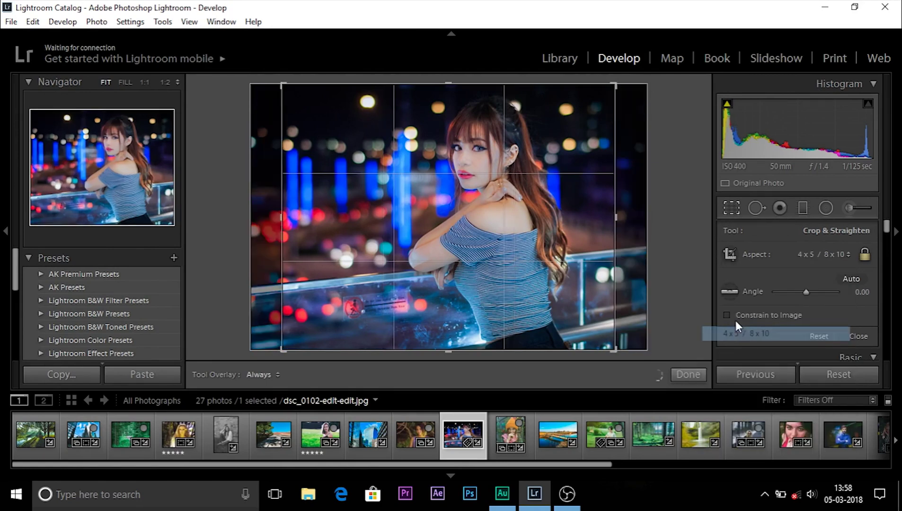
{"action": "left_click", "coordinate": [688, 374]}
Add three control points along the RGB tone curve, in the shadows, midtones and highlights
{"action": "scroll", "coordinate": [738, 317], "scroll_direction": "down", "scroll_amount": 8}
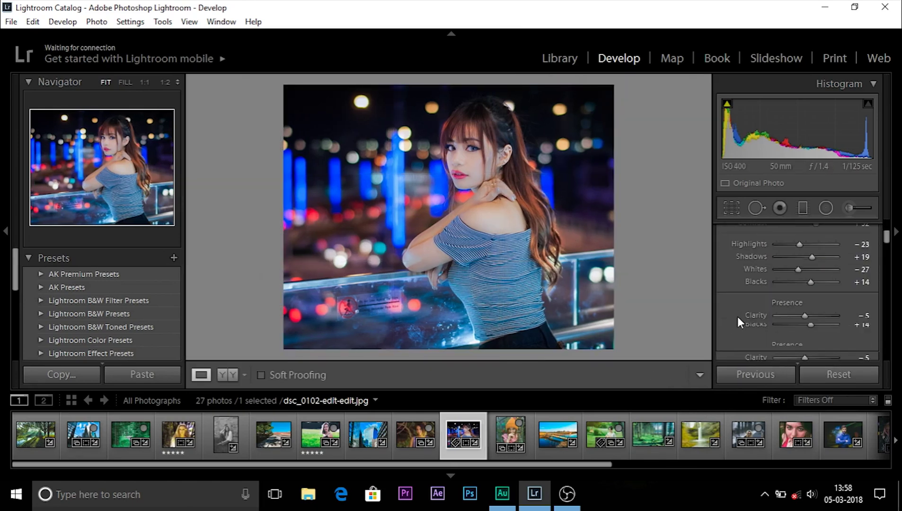
{"action": "left_click", "coordinate": [435, 141]}
{"action": "left_click", "coordinate": [435, 141]}
{"action": "scroll", "coordinate": [738, 279], "scroll_direction": "up", "scroll_amount": 2}
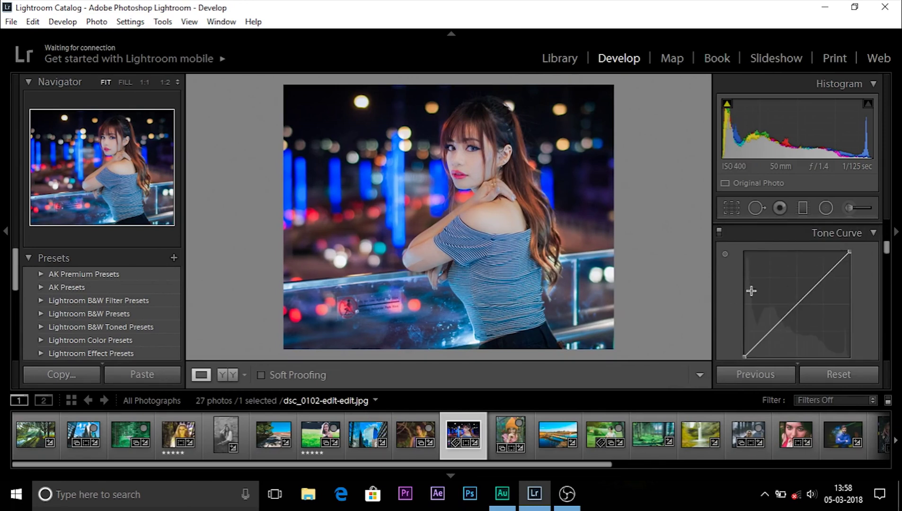
{"action": "left_click", "coordinate": [771, 331]}
{"action": "left_click", "coordinate": [800, 300]}
{"action": "left_click", "coordinate": [832, 268]}
Raise the black endpoint of the RGB tone curve slightly for faded shadows and lower its white endpoint a little
{"action": "left_click_drag", "start_coordinate": [744, 356], "coordinate": [733, 339]}
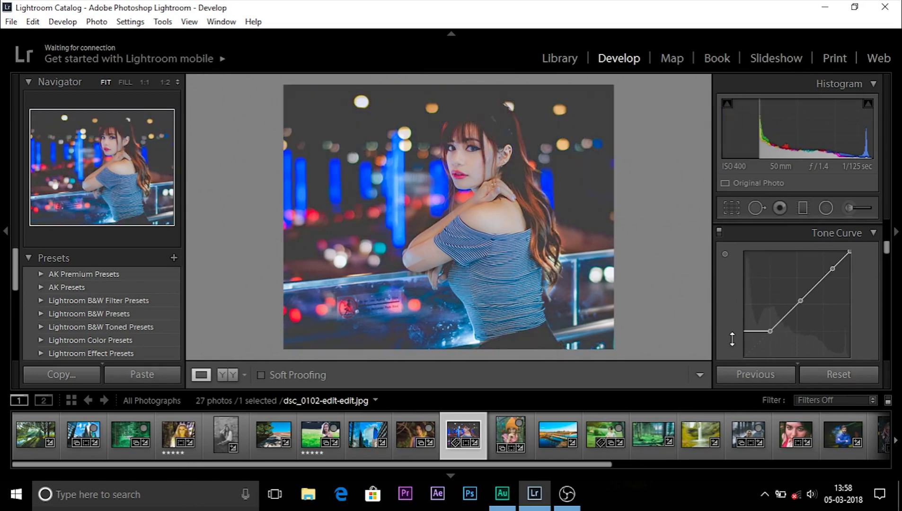
{"action": "key", "text": "ctrl+z"}
{"action": "scroll", "coordinate": [742, 340], "scroll_direction": "down", "scroll_amount": 1}
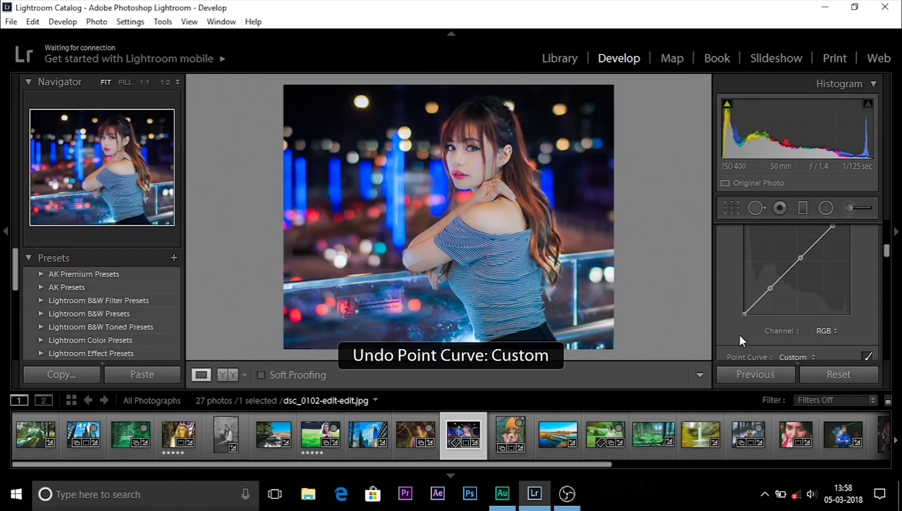
{"action": "left_click_drag", "start_coordinate": [742, 316], "coordinate": [742, 307]}
{"action": "scroll", "coordinate": [857, 287], "scroll_direction": "down", "scroll_amount": 1}
{"action": "scroll", "coordinate": [857, 284], "scroll_direction": "up", "scroll_amount": 2}
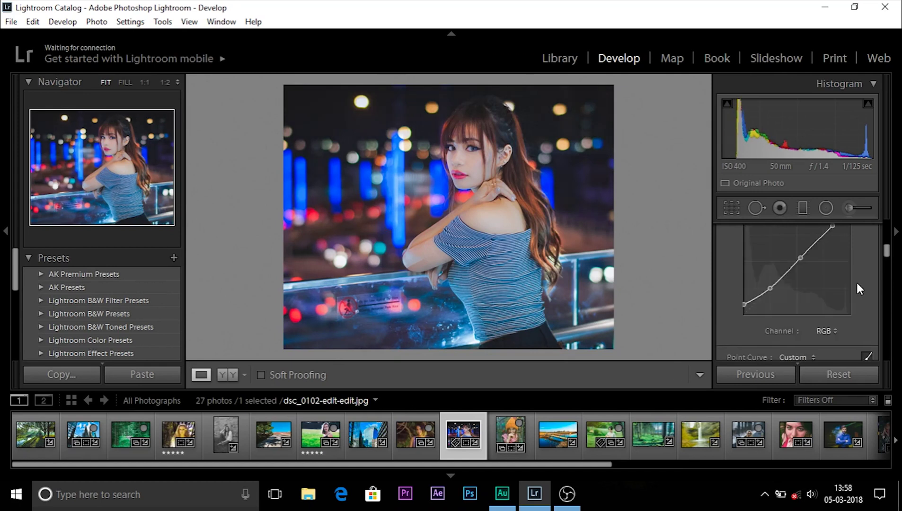
{"action": "left_click_drag", "start_coordinate": [850, 259], "coordinate": [850, 260]}
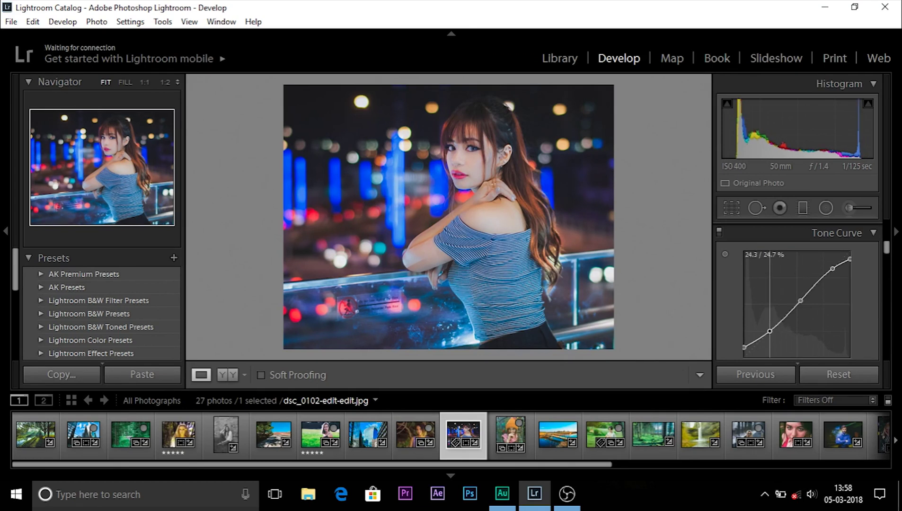
Lift the shadow and midtone points of the RGB tone curve slightly to brighten the photo
{"action": "left_click_drag", "start_coordinate": [769, 331], "coordinate": [770, 328]}
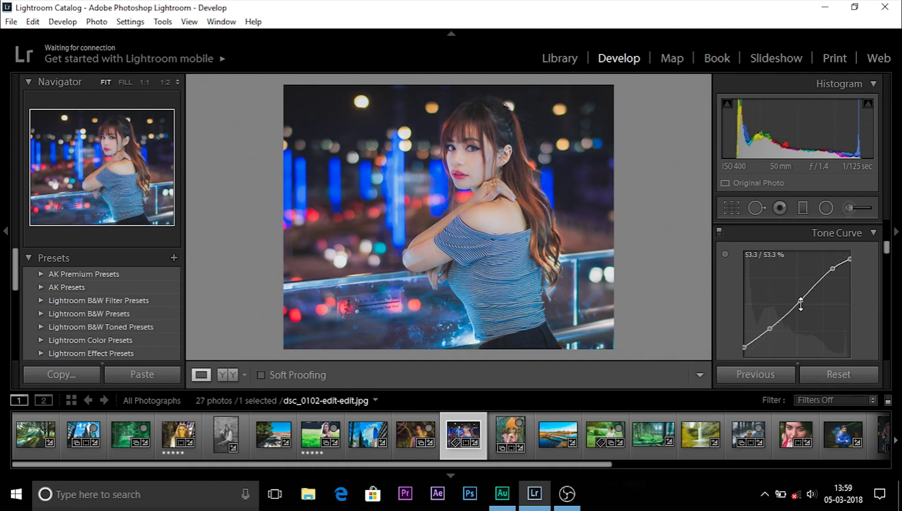
{"action": "left_click_drag", "start_coordinate": [801, 303], "coordinate": [798, 298]}
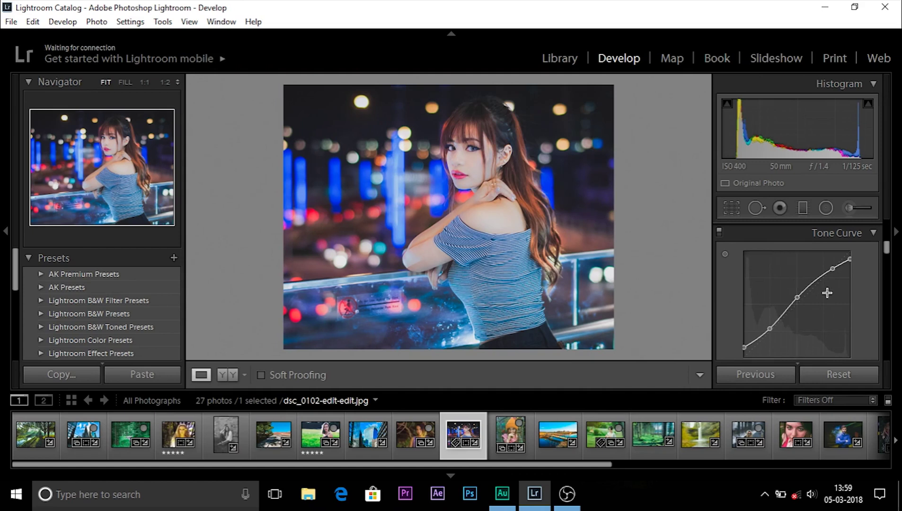
Lower the highlight point of the RGB tone curve to about 83.1 / 78.8 % and pull its midtone point down slightly
{"action": "left_click_drag", "start_coordinate": [833, 270], "coordinate": [833, 274]}
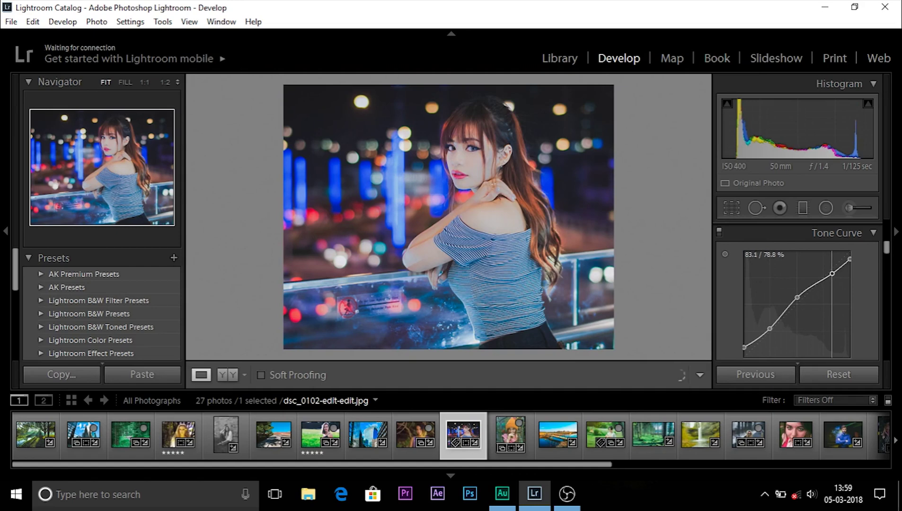
{"action": "left_click", "coordinate": [469, 165]}
{"action": "left_click", "coordinate": [484, 210]}
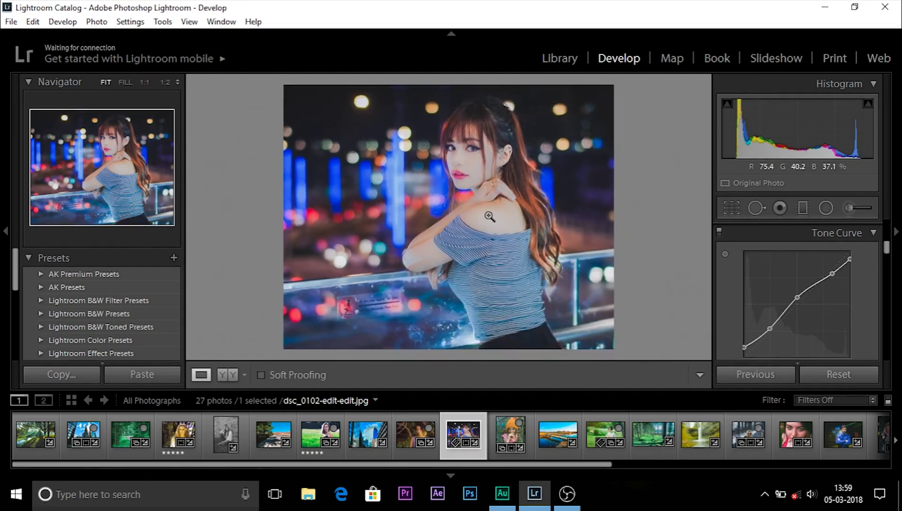
{"action": "left_click_drag", "start_coordinate": [797, 297], "coordinate": [799, 300]}
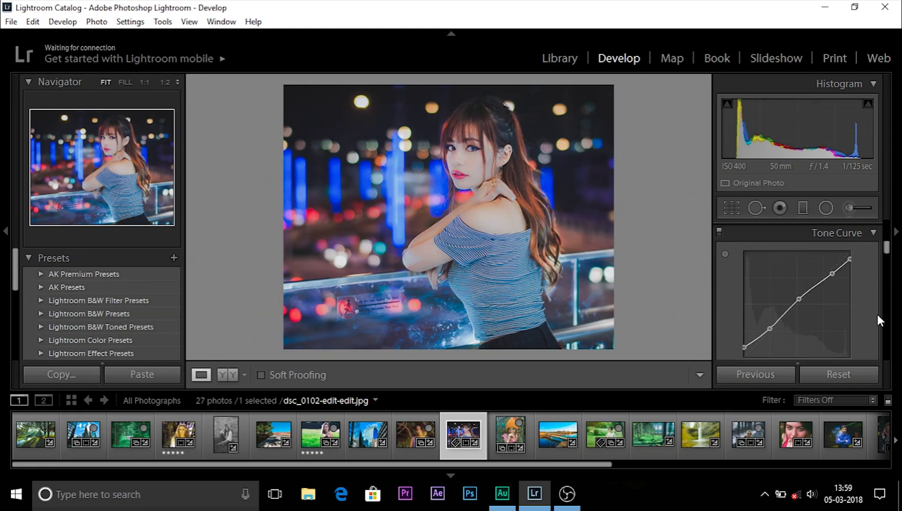
Raise the HSL saturation of the yellows, greens and aquas, setting green to +24 and aqua to +15
{"action": "scroll", "coordinate": [869, 300], "scroll_direction": "down", "scroll_amount": 3}
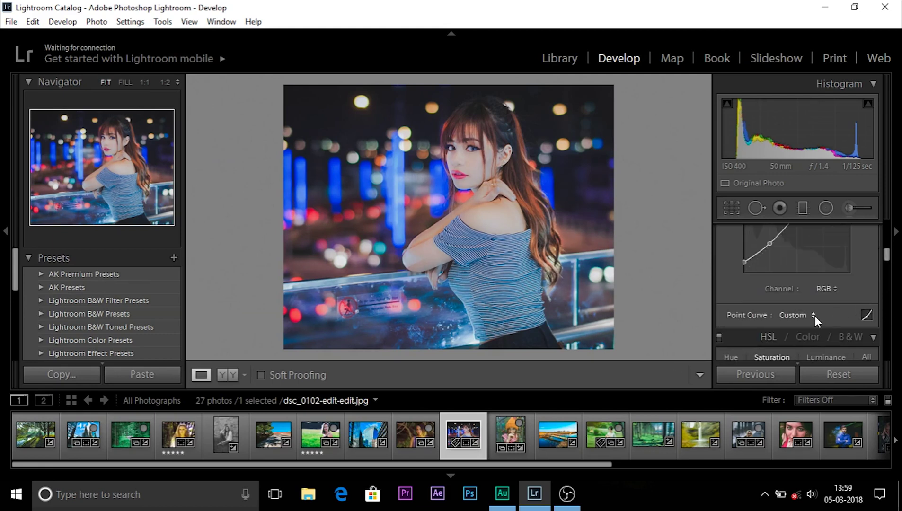
{"action": "scroll", "coordinate": [813, 276], "scroll_direction": "down", "scroll_amount": 3}
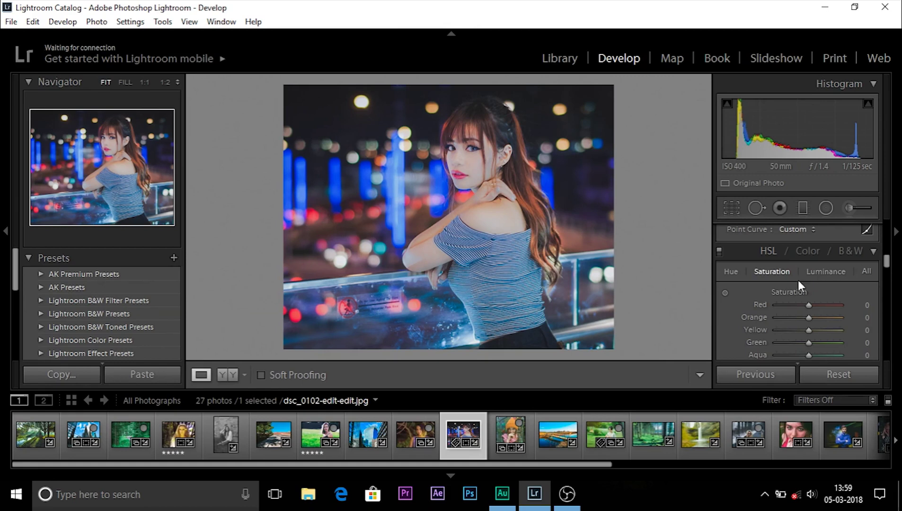
{"action": "left_click", "coordinate": [772, 253]}
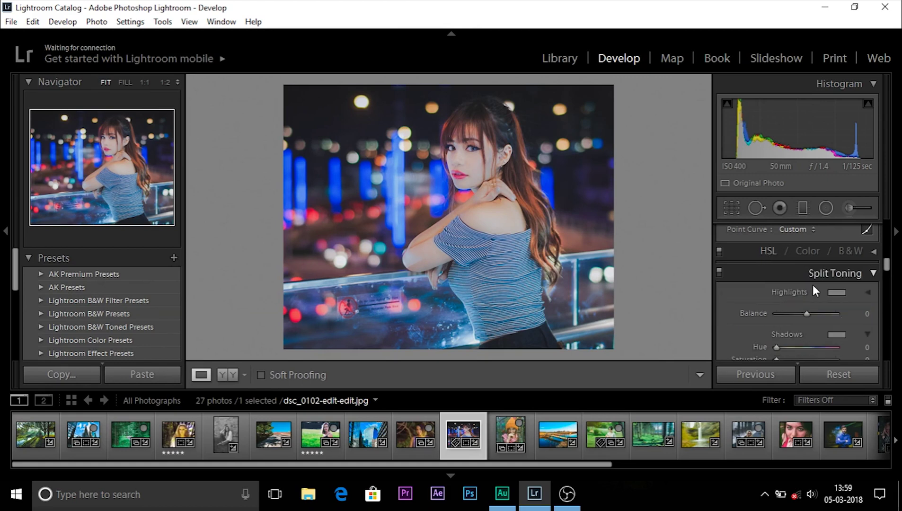
{"action": "left_click", "coordinate": [770, 253]}
{"action": "scroll", "coordinate": [774, 287], "scroll_direction": "down", "scroll_amount": 1}
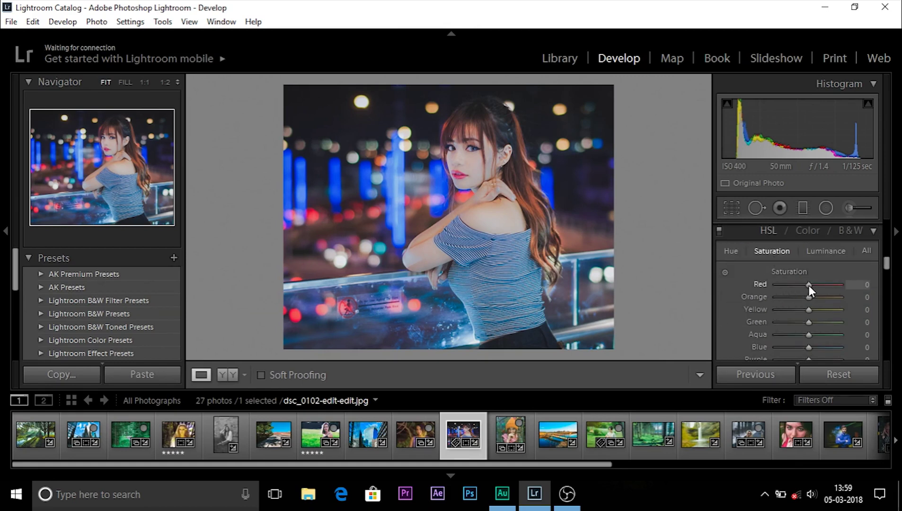
{"action": "left_click_drag", "start_coordinate": [807, 285], "coordinate": [812, 340]}
Split tone the highlights with a yellow tint at hue 60 and saturation 13
{"action": "scroll", "coordinate": [776, 336], "scroll_direction": "down", "scroll_amount": 5}
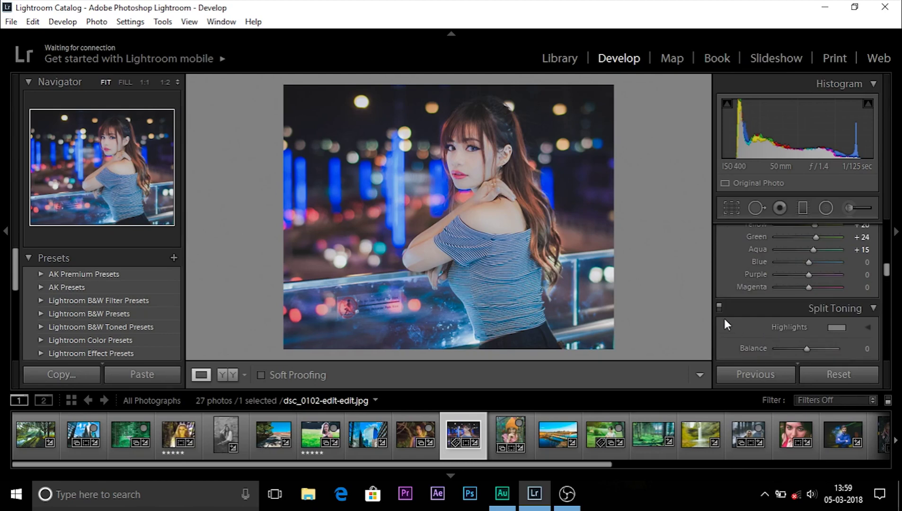
{"action": "left_click", "coordinate": [836, 285]}
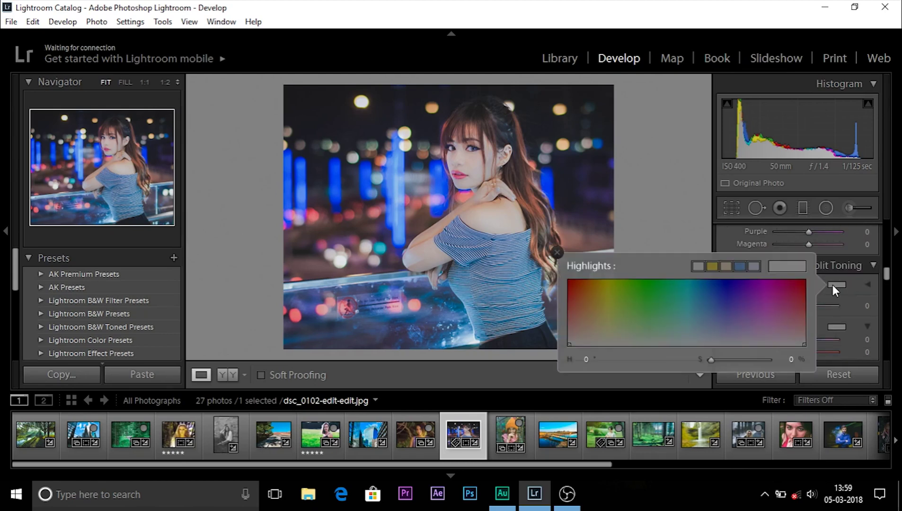
{"action": "left_click", "coordinate": [609, 284]}
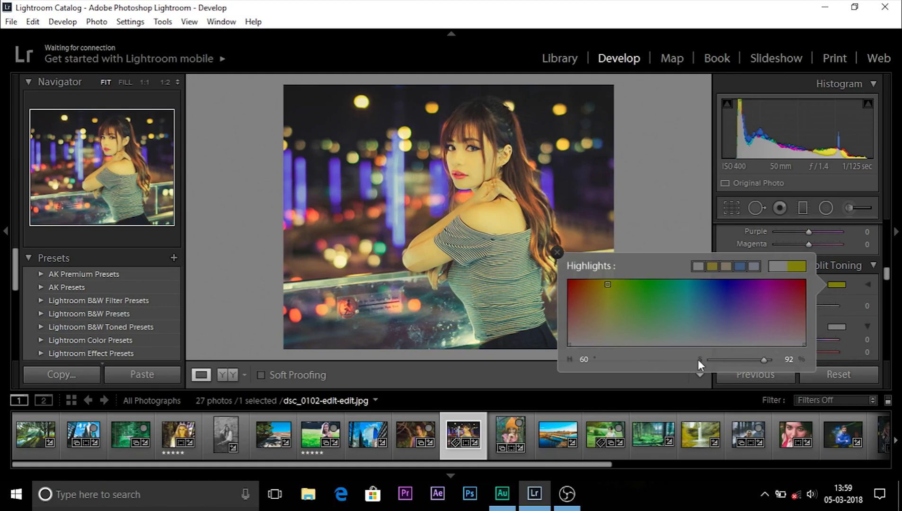
{"action": "left_click_drag", "start_coordinate": [756, 357], "coordinate": [718, 358]}
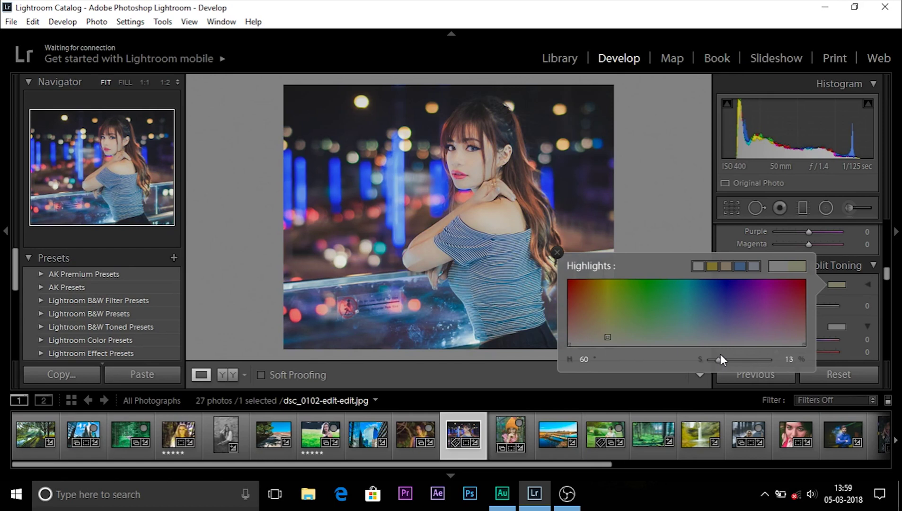
{"action": "left_click", "coordinate": [850, 310]}
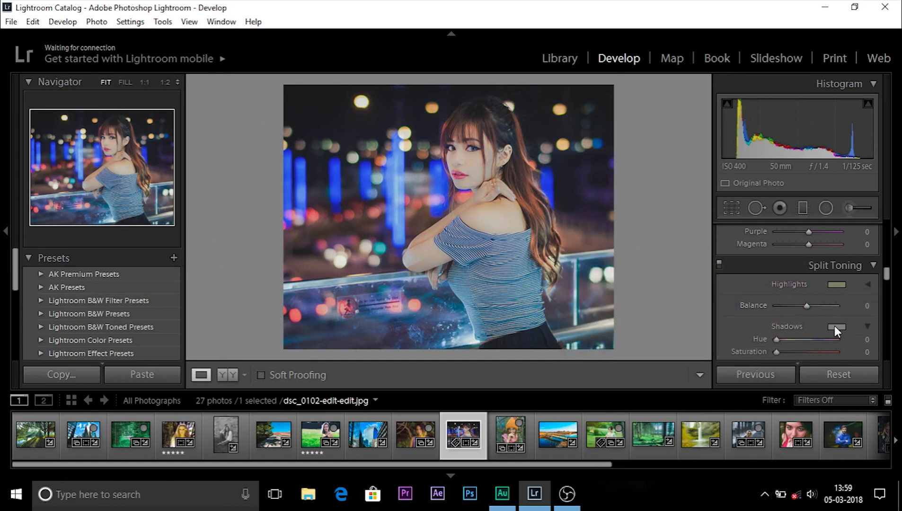
Split tone the shadows with a blue tint at hue 243 and saturation 12
{"action": "left_click", "coordinate": [836, 327]}
{"action": "left_click", "coordinate": [717, 343]}
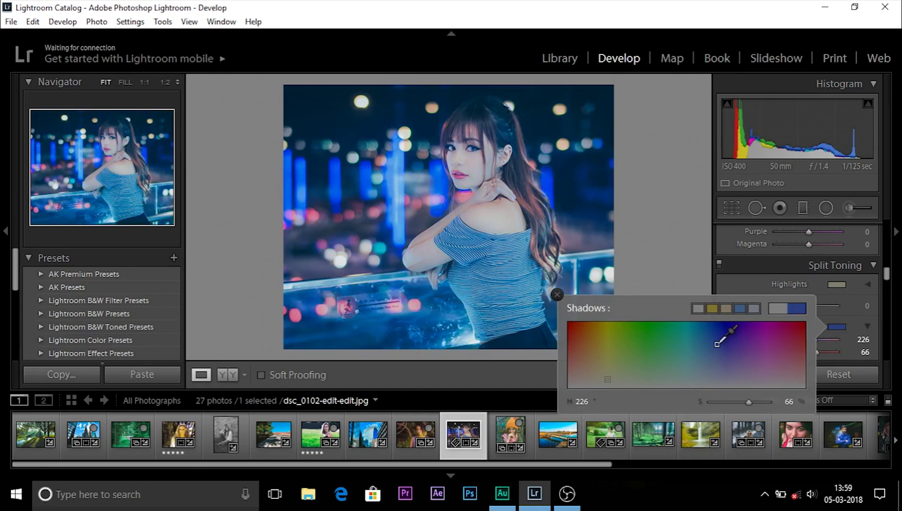
{"action": "left_click_drag", "start_coordinate": [717, 344], "coordinate": [729, 324]}
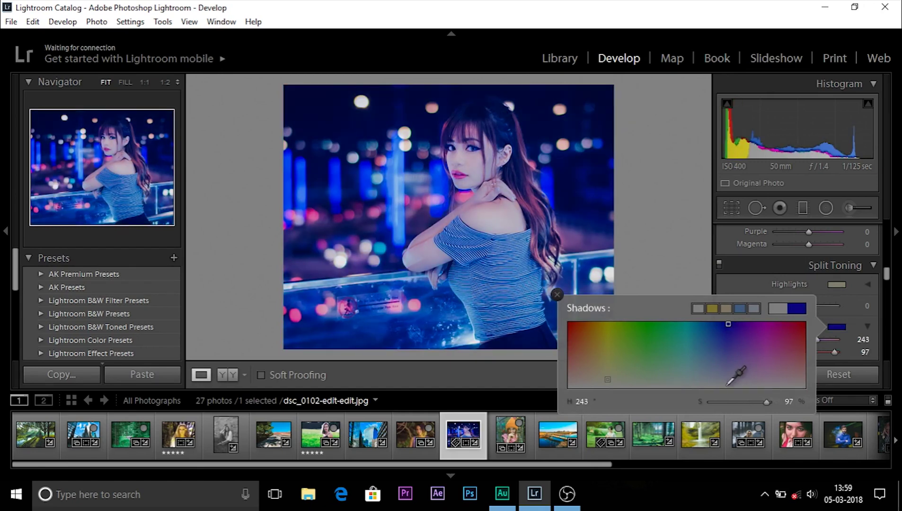
{"action": "left_click_drag", "start_coordinate": [767, 402], "coordinate": [718, 402]}
{"action": "left_click", "coordinate": [736, 284]}
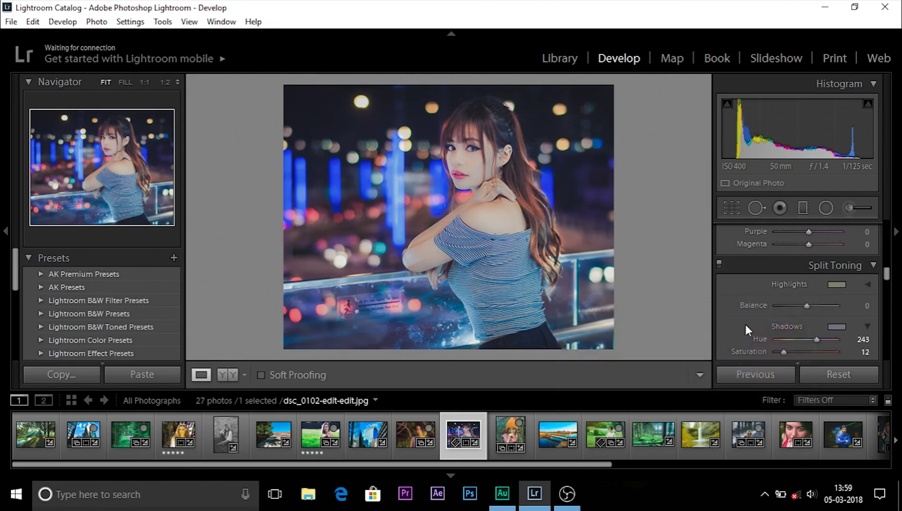
Sharpen the photo with amount 8, detail 62 and masking 66
{"action": "scroll", "coordinate": [745, 325], "scroll_direction": "down", "scroll_amount": 3}
{"action": "scroll", "coordinate": [786, 310], "scroll_direction": "down", "scroll_amount": 3}
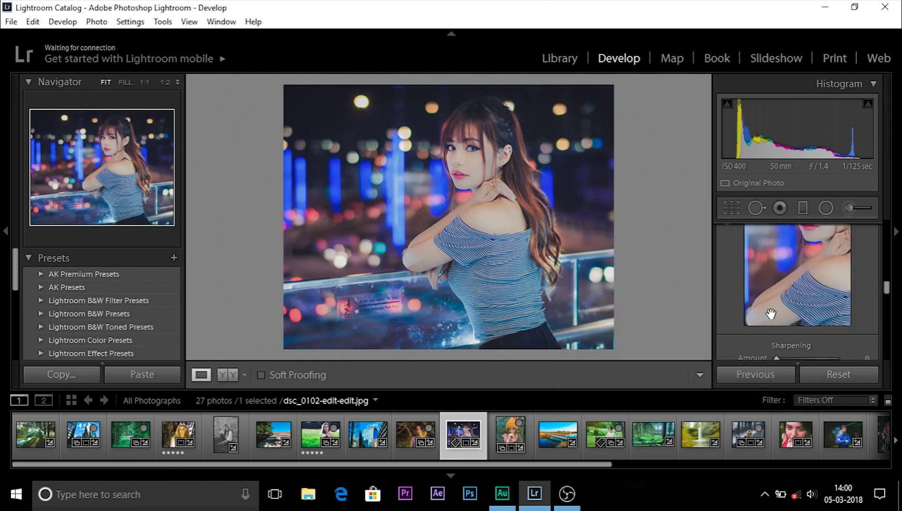
{"action": "left_click_drag", "start_coordinate": [783, 314], "coordinate": [810, 342]}
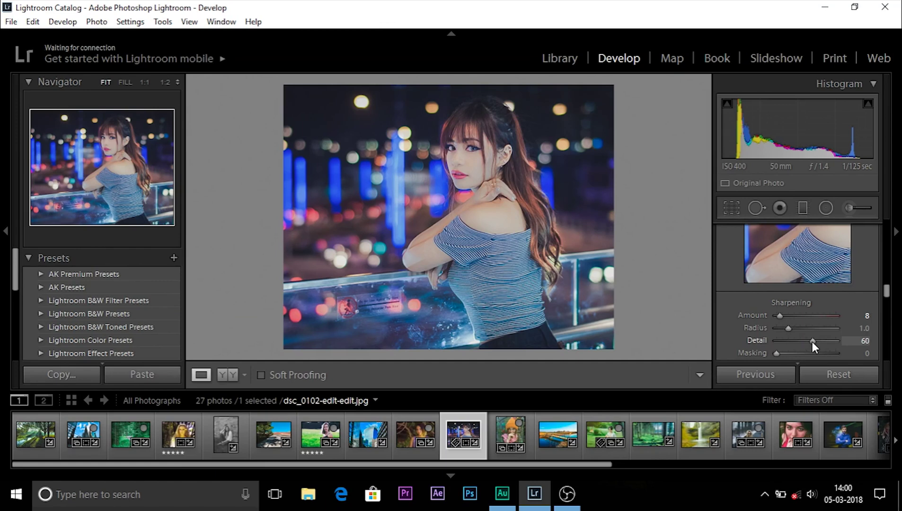
{"action": "left_click_drag", "start_coordinate": [806, 351], "coordinate": [816, 351]}
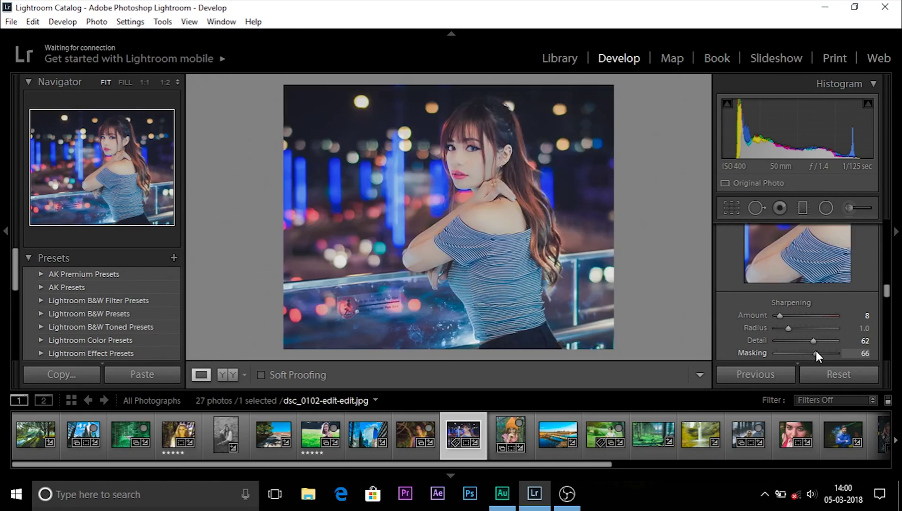
Set the camera calibration shadows tint to +19
{"action": "scroll", "coordinate": [758, 327], "scroll_direction": "down", "scroll_amount": 5}
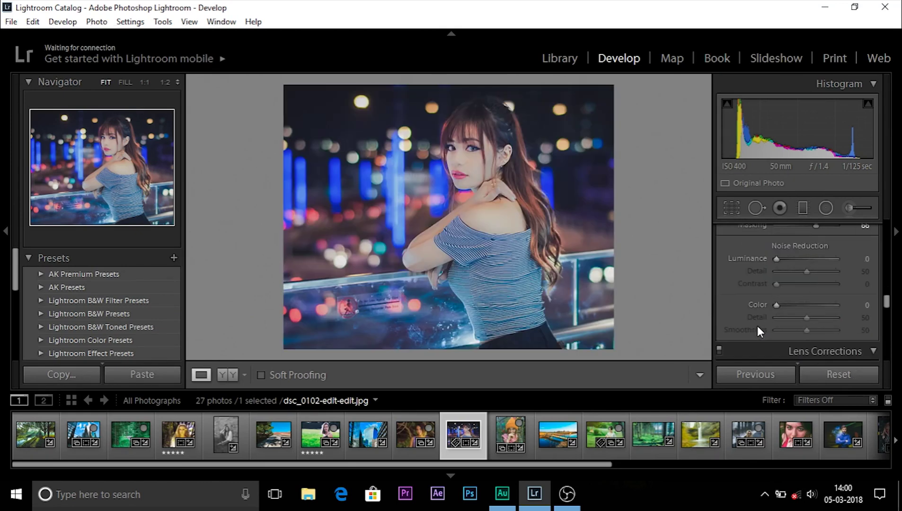
{"action": "scroll", "coordinate": [749, 315], "scroll_direction": "down", "scroll_amount": 8}
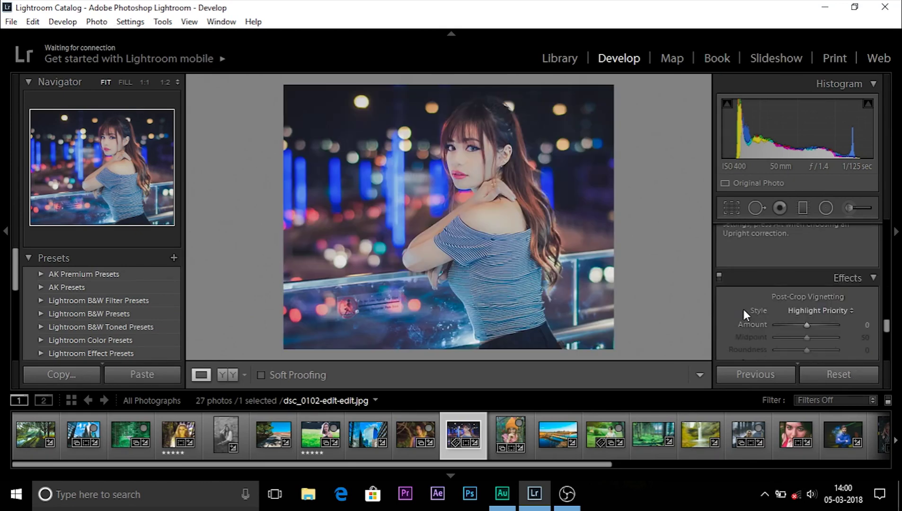
{"action": "scroll", "coordinate": [744, 313], "scroll_direction": "down", "scroll_amount": 8}
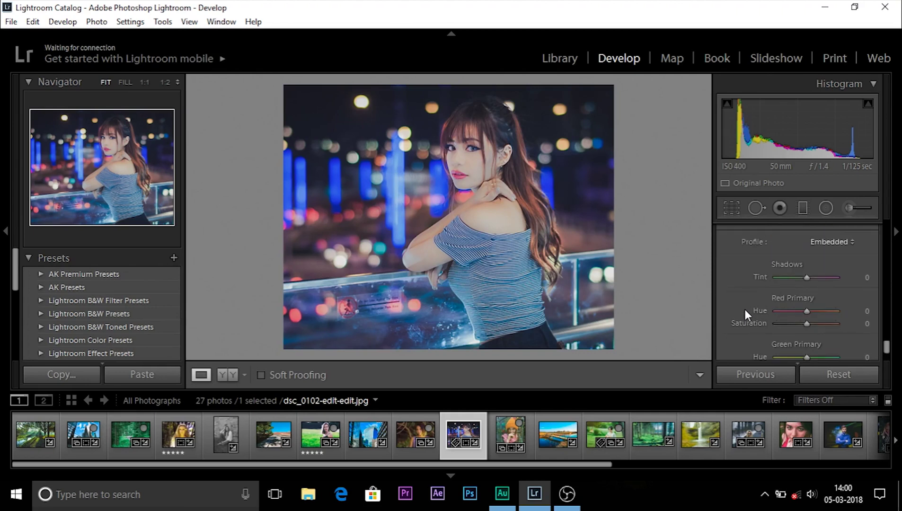
{"action": "scroll", "coordinate": [757, 279], "scroll_direction": "up", "scroll_amount": 1}
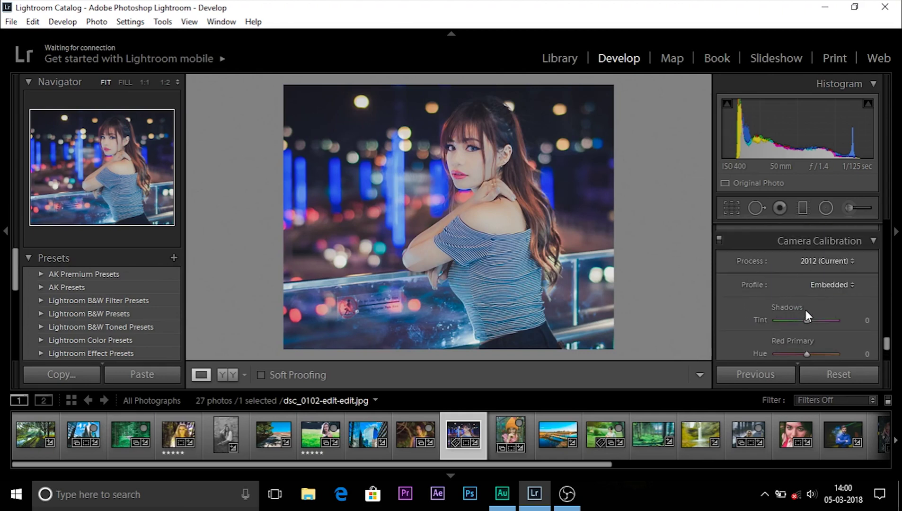
{"action": "left_click_drag", "start_coordinate": [809, 318], "coordinate": [811, 319]}
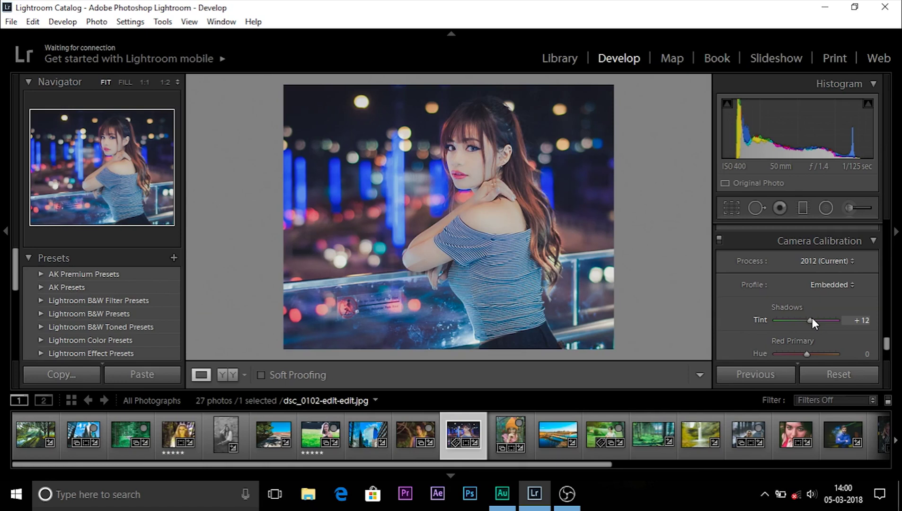
Set the calibration red primary to hue -12 and saturation +14, and the green primary to hue +34 and saturation +21
{"action": "scroll", "coordinate": [729, 327], "scroll_direction": "down", "scroll_amount": 1}
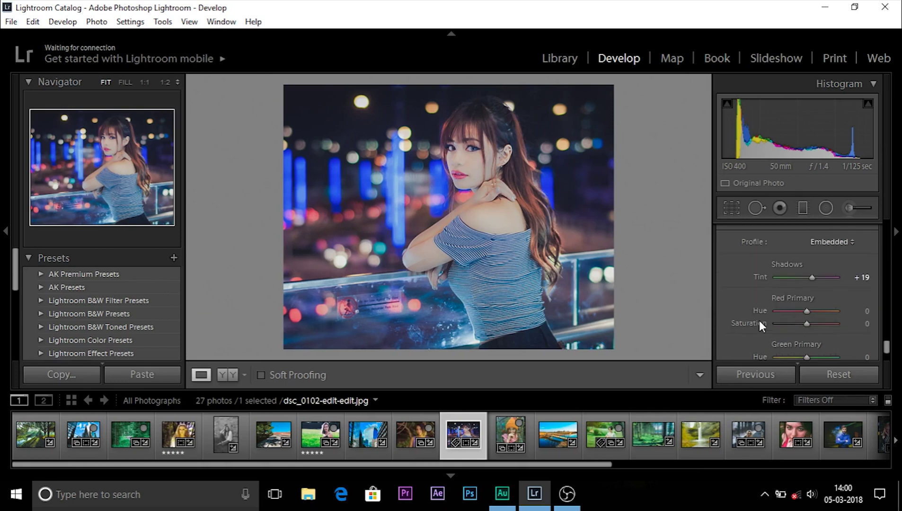
{"action": "left_click_drag", "start_coordinate": [803, 309], "coordinate": [812, 324]}
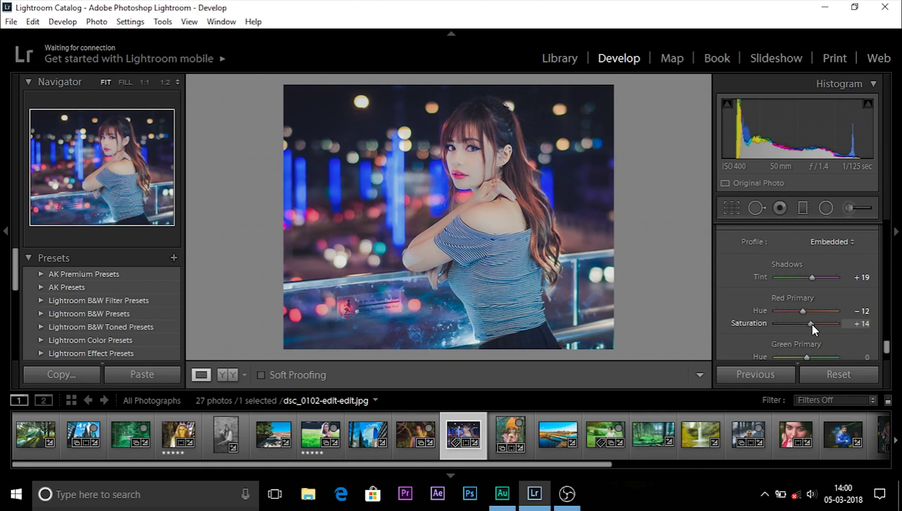
{"action": "scroll", "coordinate": [740, 317], "scroll_direction": "down", "scroll_amount": 3}
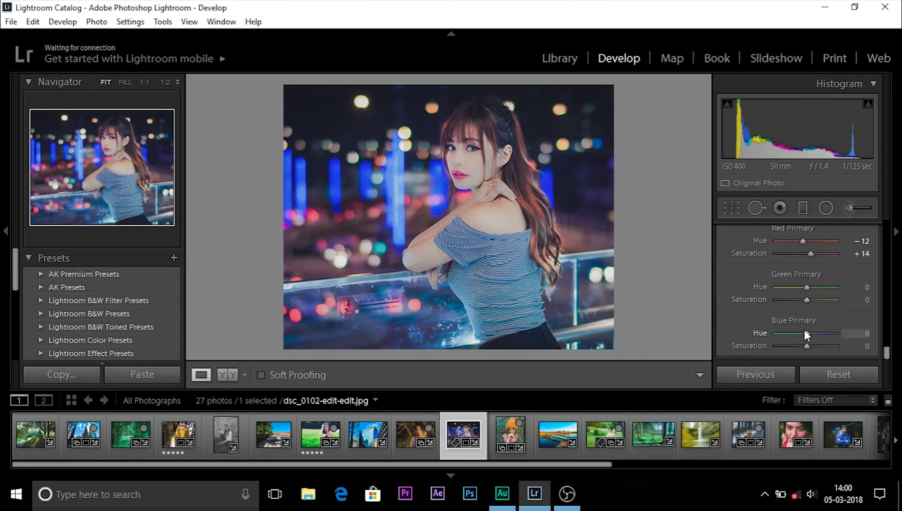
{"action": "mouse_move", "coordinate": [807, 287]}
{"action": "left_mouse_down"}
{"action": "mouse_move", "coordinate": [816, 289]}
{"action": "mouse_move", "coordinate": [812, 300]}
{"action": "left_mouse_up"}
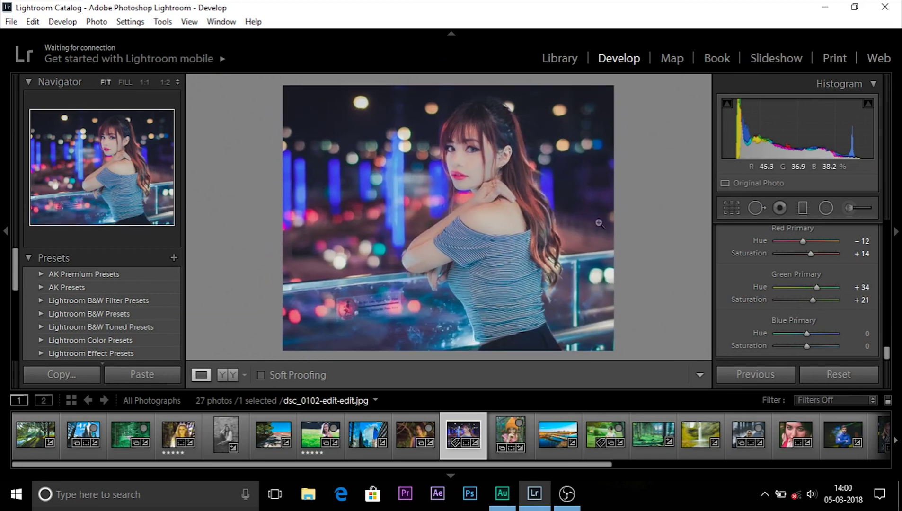
Inspect the graded portrait up close and compare it side by side with the unedited version
{"action": "scroll", "coordinate": [742, 290], "scroll_direction": "up", "scroll_amount": 15}
{"action": "scroll", "coordinate": [744, 293], "scroll_direction": "up", "scroll_amount": 12}
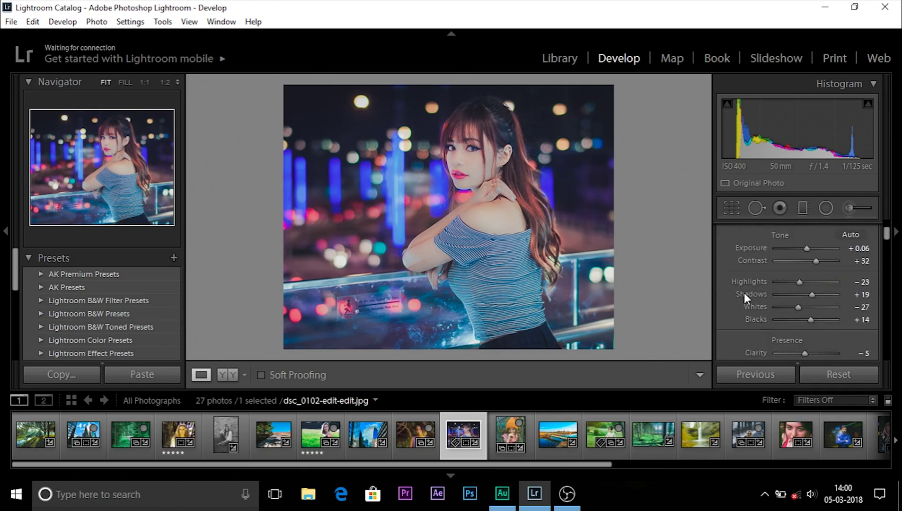
{"action": "scroll", "coordinate": [744, 293], "scroll_direction": "up", "scroll_amount": 3}
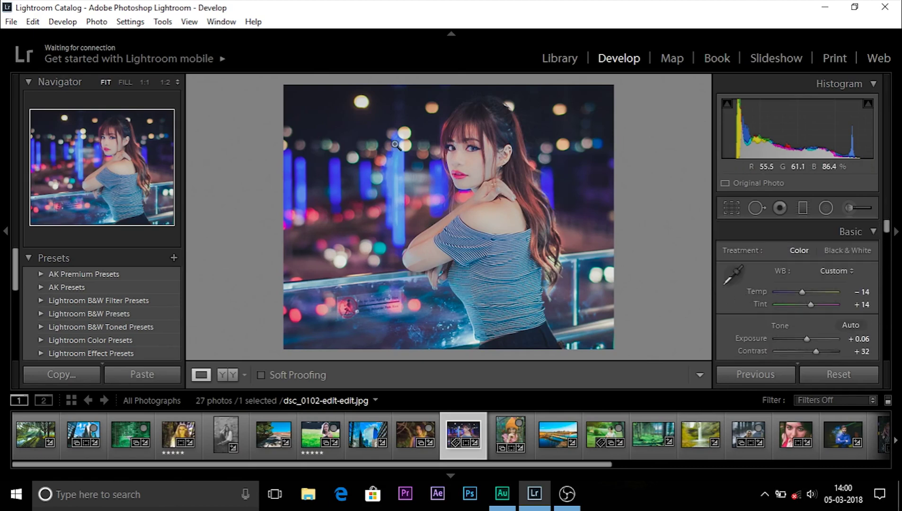
{"action": "left_click", "coordinate": [471, 163]}
{"action": "left_click", "coordinate": [471, 220]}
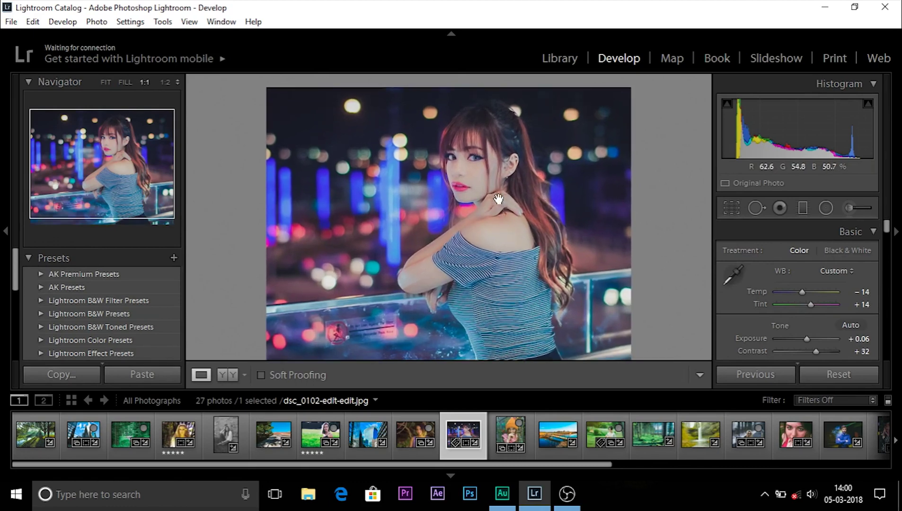
{"action": "left_click", "coordinate": [228, 375]}
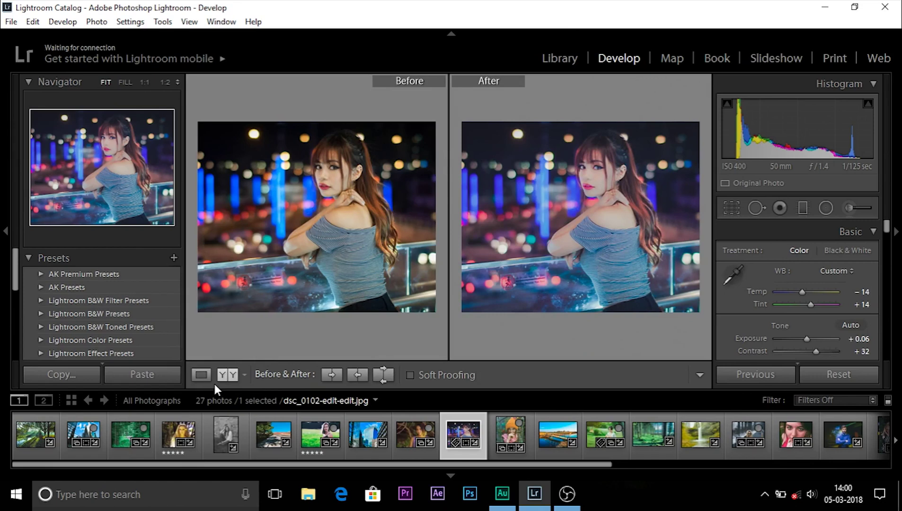
{"action": "left_click", "coordinate": [201, 375]}
{"action": "left_click", "coordinate": [434, 199]}
{"action": "left_click", "coordinate": [434, 199]}
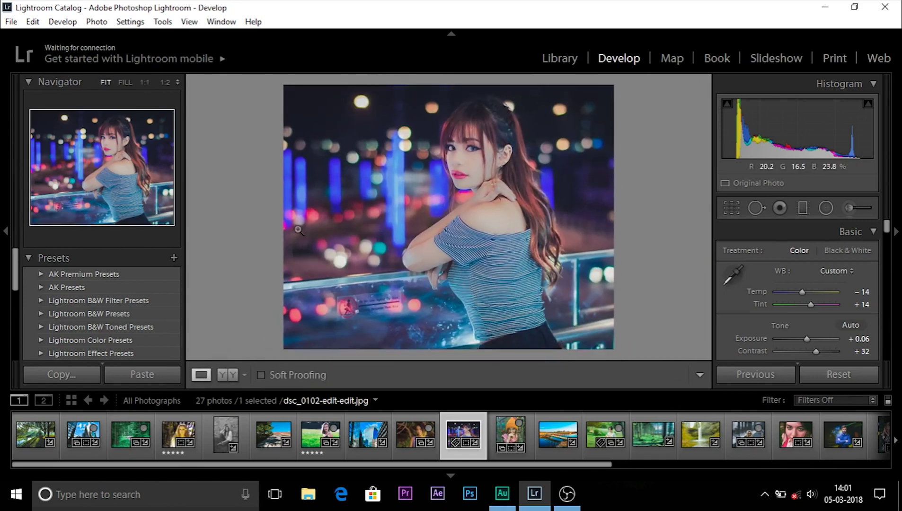
Raise the black endpoint of the RGB tone curve a little further and lower its white endpoint slightly
{"action": "scroll", "coordinate": [715, 306], "scroll_direction": "down", "scroll_amount": 6}
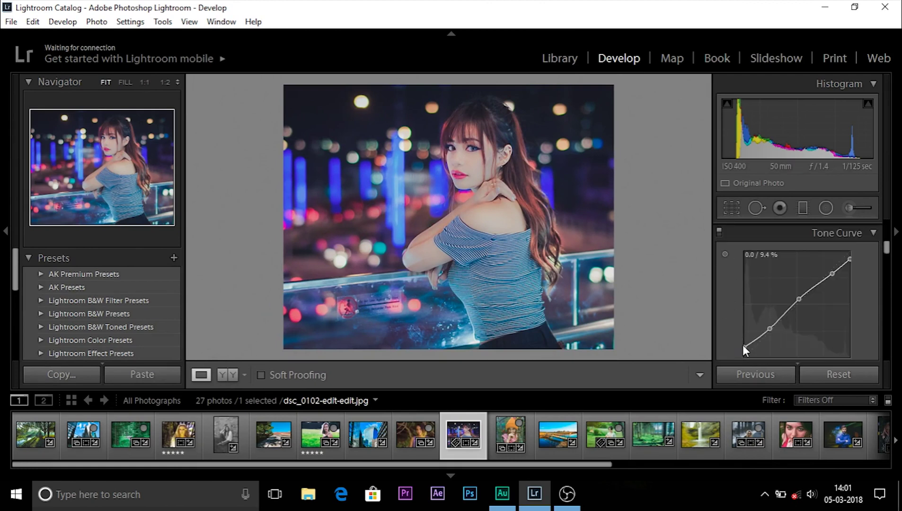
{"action": "left_click_drag", "start_coordinate": [741, 346], "coordinate": [741, 343]}
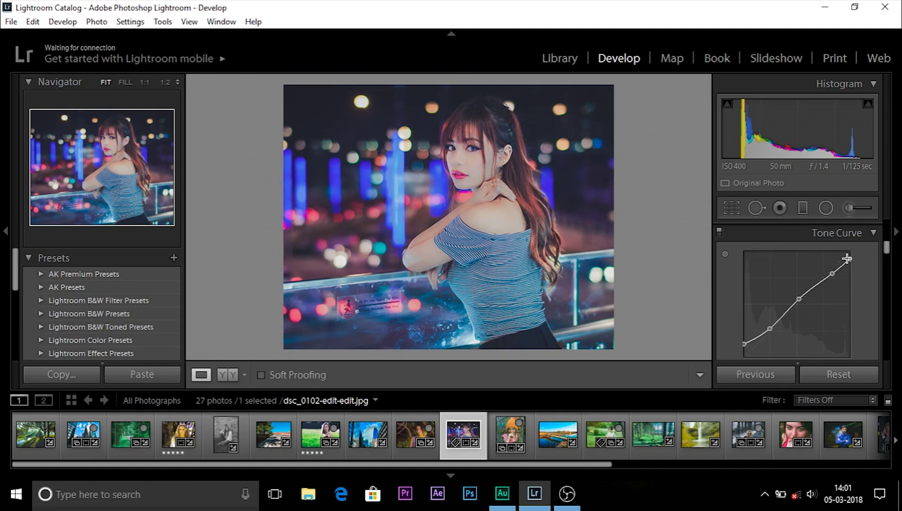
{"action": "left_click_drag", "start_coordinate": [853, 263], "coordinate": [852, 261]}
{"action": "key", "text": "ctrl+z"}
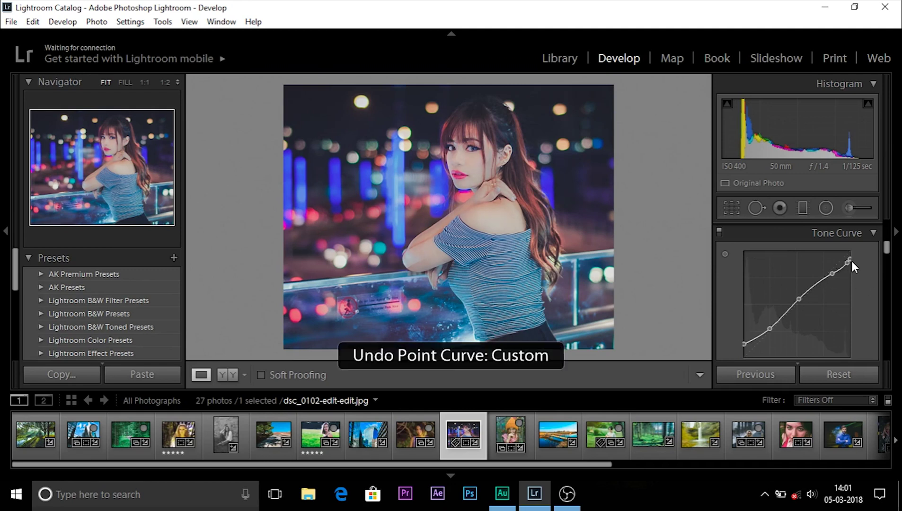
{"action": "left_click_drag", "start_coordinate": [850, 259], "coordinate": [850, 261]}
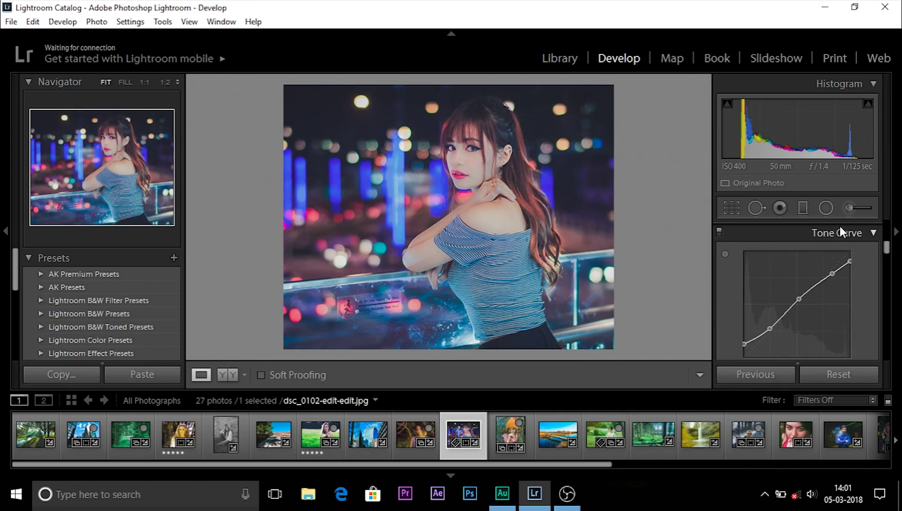
Compare the photo before and after editing in the side-by-side and split views, and return to the single-image view
{"action": "left_click", "coordinate": [229, 375]}
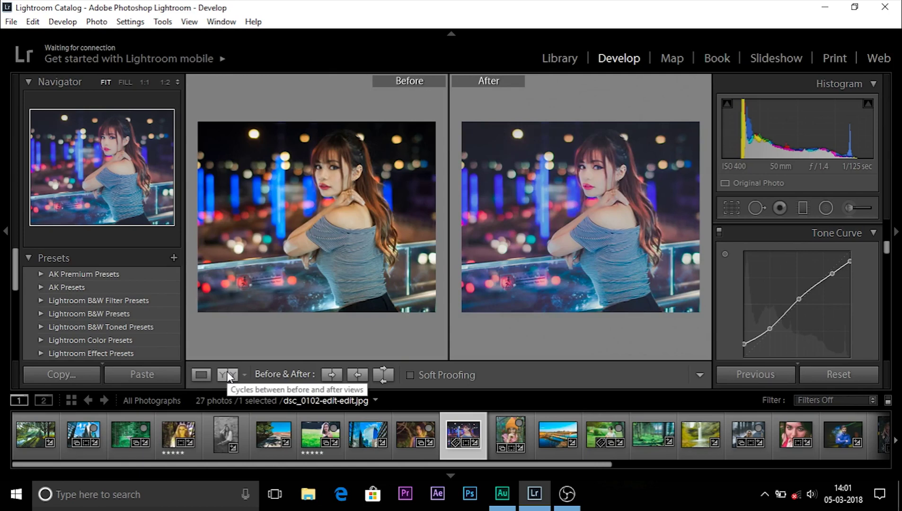
{"action": "left_click", "coordinate": [227, 374]}
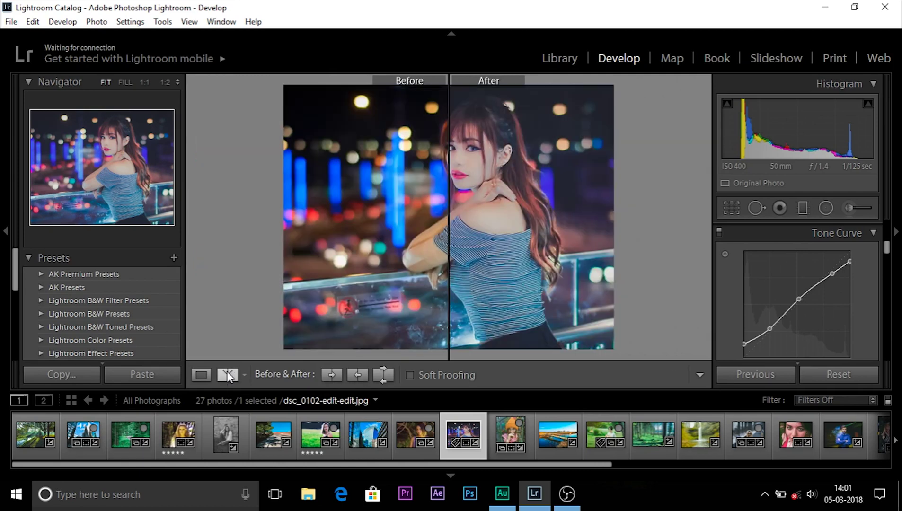
{"action": "left_click", "coordinate": [228, 375]}
{"action": "left_click", "coordinate": [228, 374]}
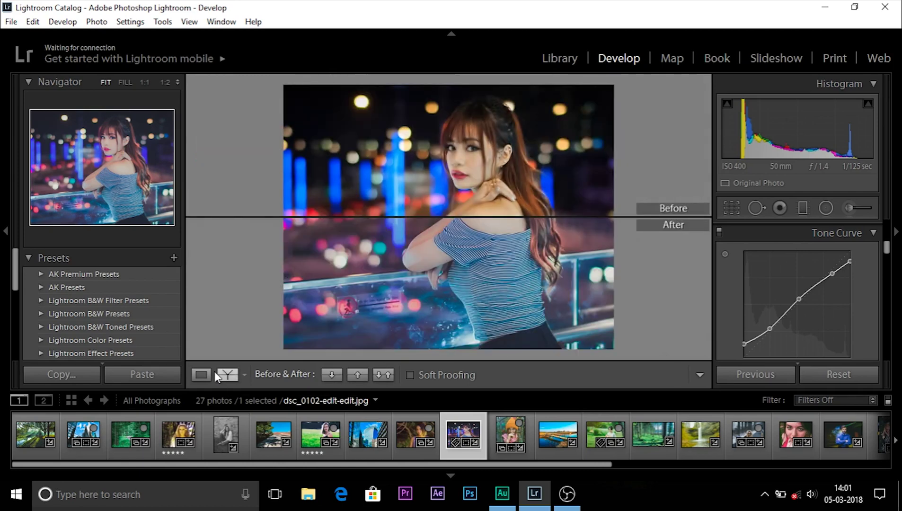
{"action": "left_click", "coordinate": [208, 374]}
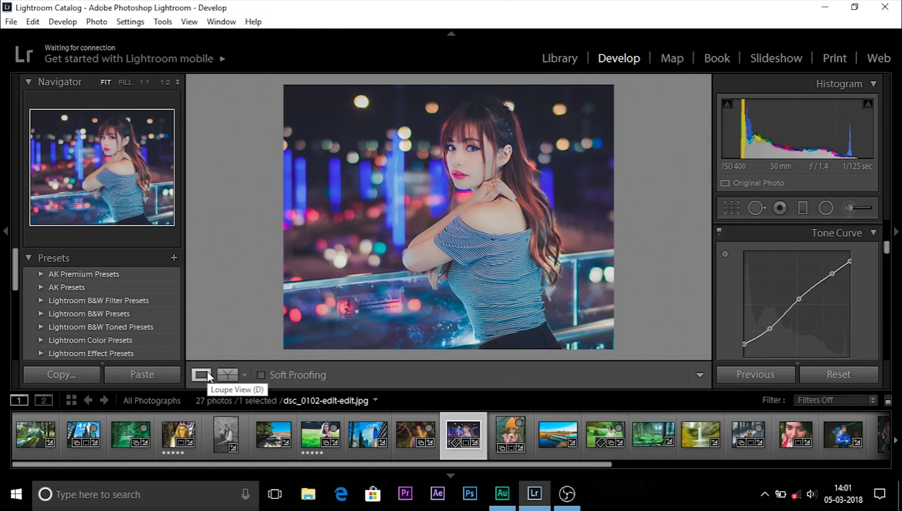